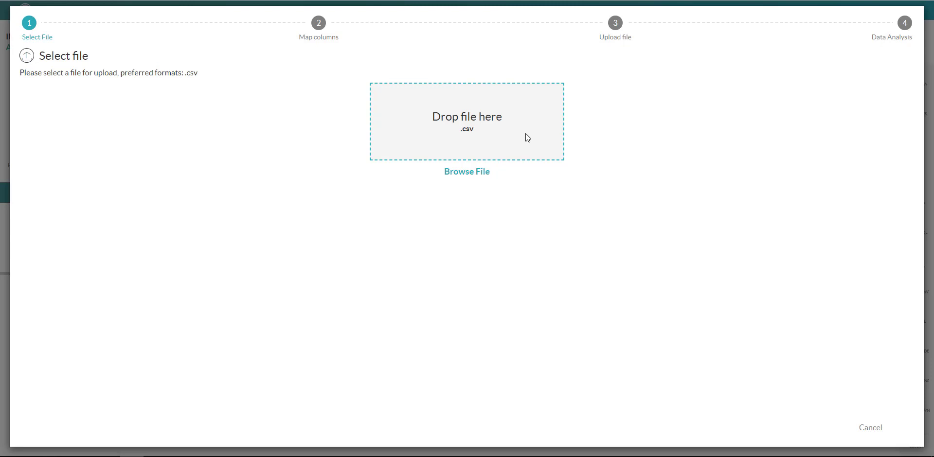
# Step: Choose the IP_ERP0917 CSV file from the Demo Docs folder as the upload source
pyautogui.click(471, 173)
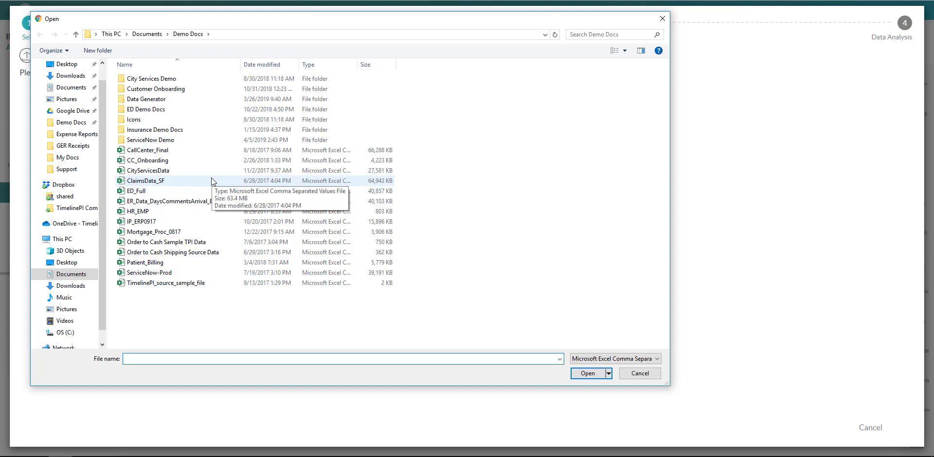
pyautogui.click(170, 219)
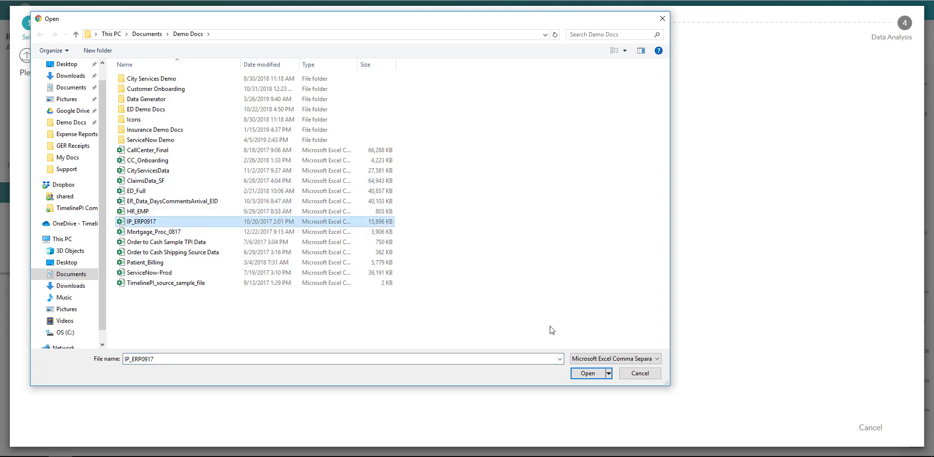
pyautogui.click(581, 377)
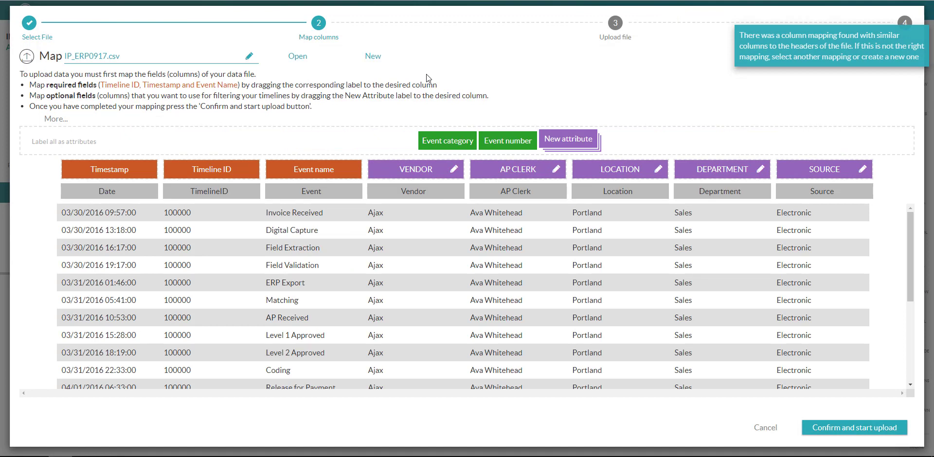
# Step: Unmap the Timestamp label from the Date column, map it back to that column, and cancel the upload
pyautogui.moveTo(142, 163); pyautogui.dragTo(153, 138)
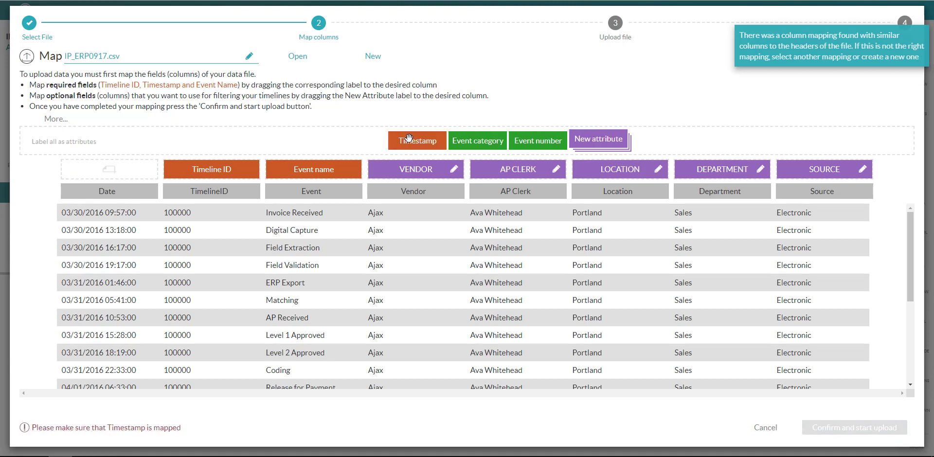
pyautogui.moveTo(406, 140); pyautogui.dragTo(129, 160)
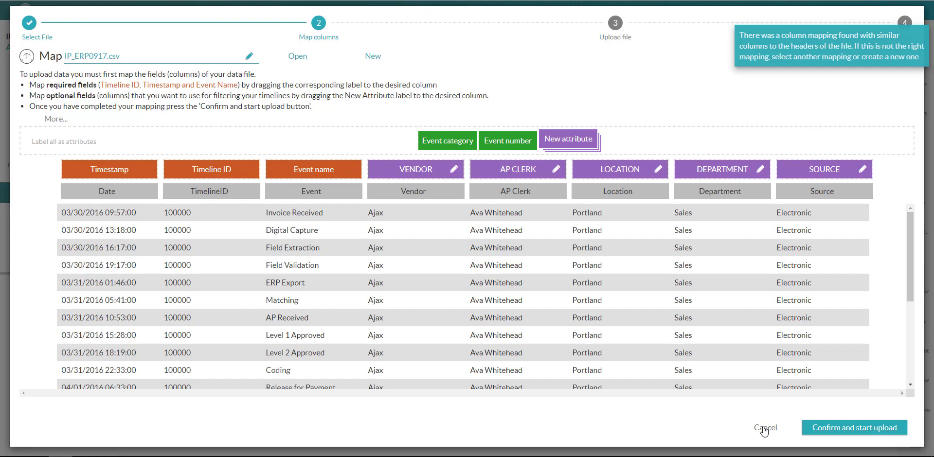
pyautogui.click(764, 428)
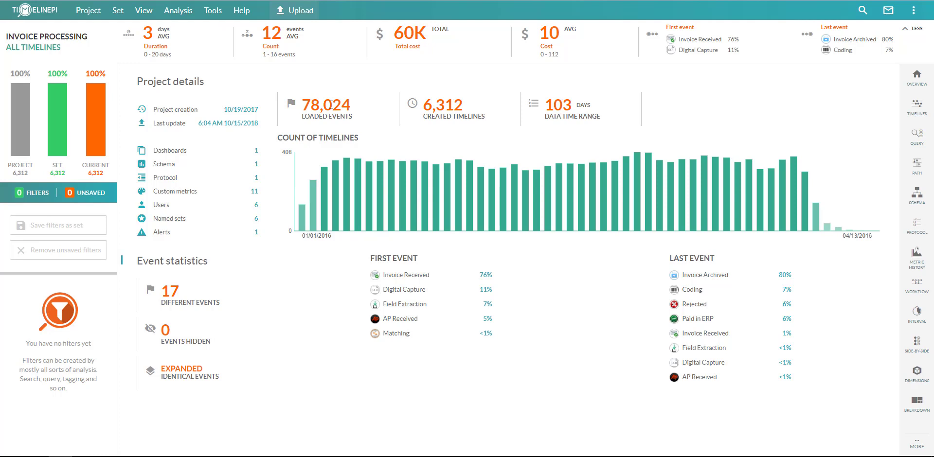
# Step: Open the project's list of different events and look through all of its entries
pyautogui.moveTo(904, 109)
pyautogui.click(186, 301)
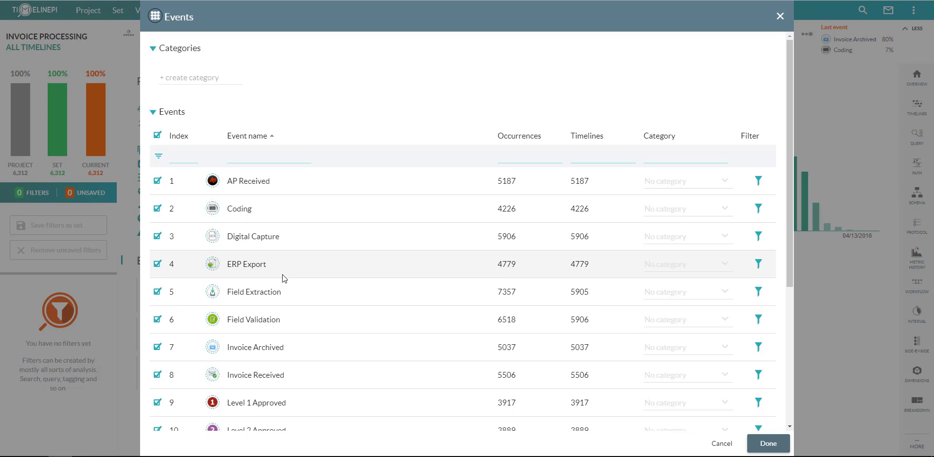
pyautogui.scroll(-2, 255, 218)
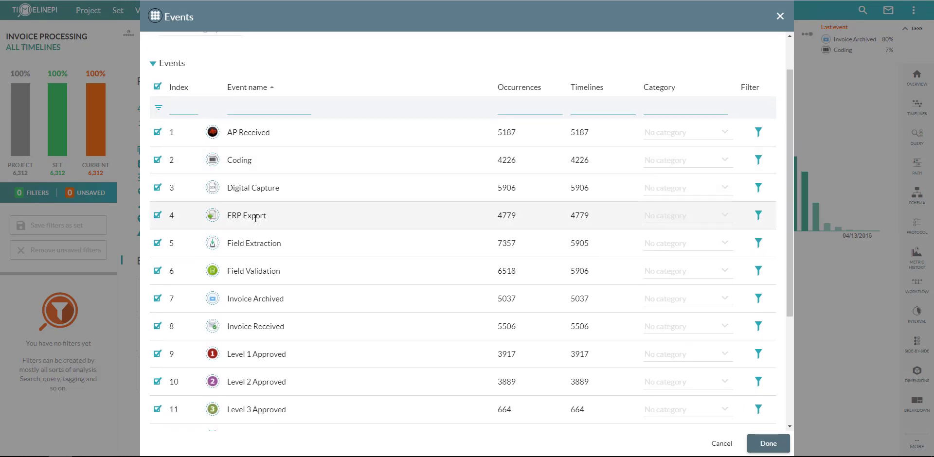
pyautogui.scroll(-3, 256, 221)
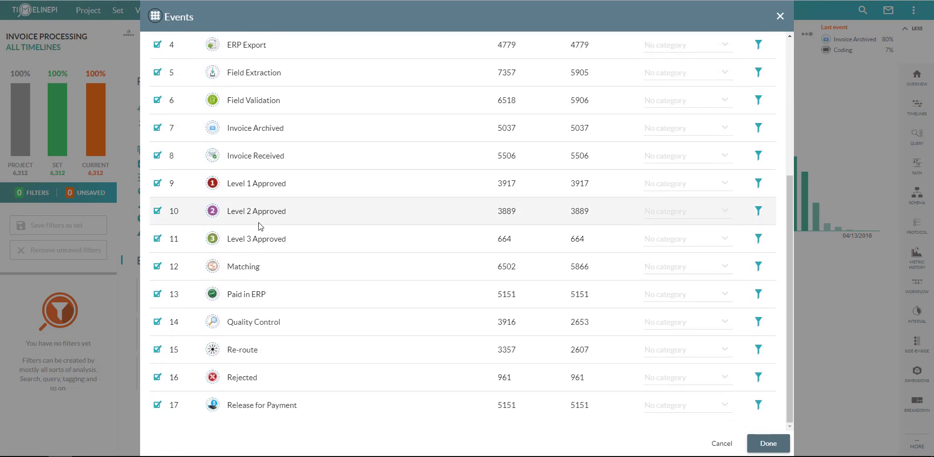
pyautogui.scroll(4, 260, 221)
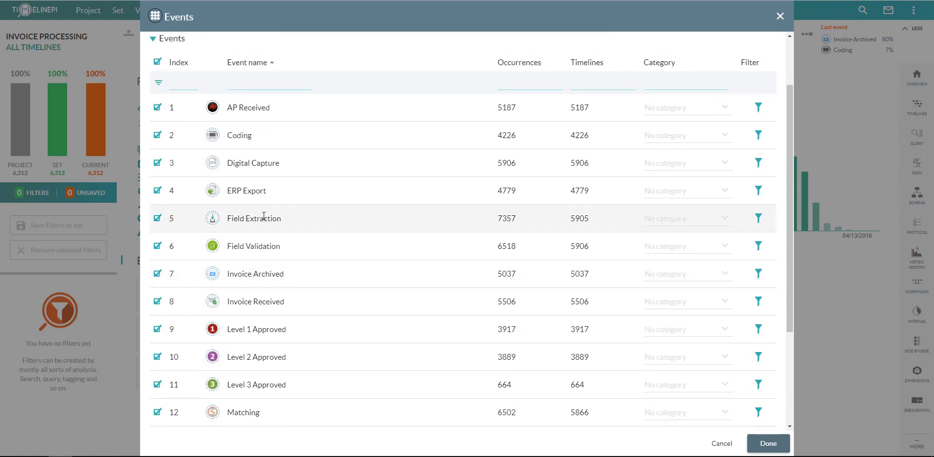
pyautogui.scroll(1, 270, 213)
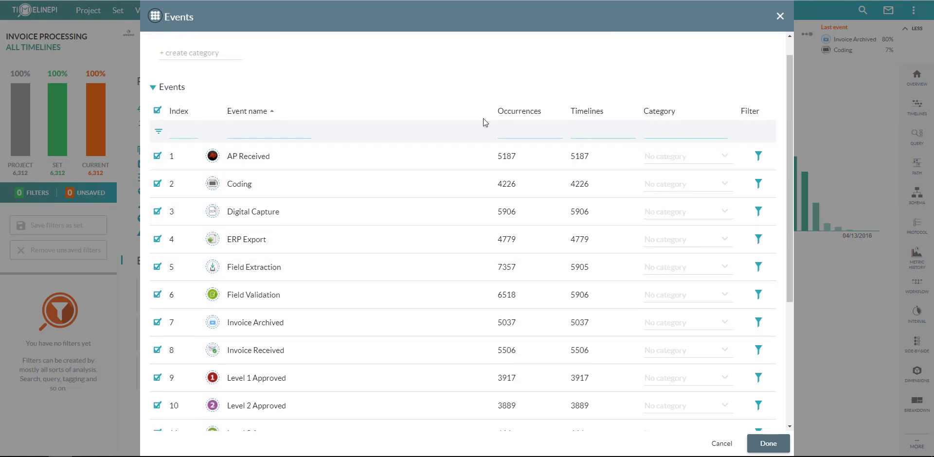
# Step: Sort the events by occurrences in descending order and review the ranked list
pyautogui.click(520, 111)
pyautogui.click(521, 112)
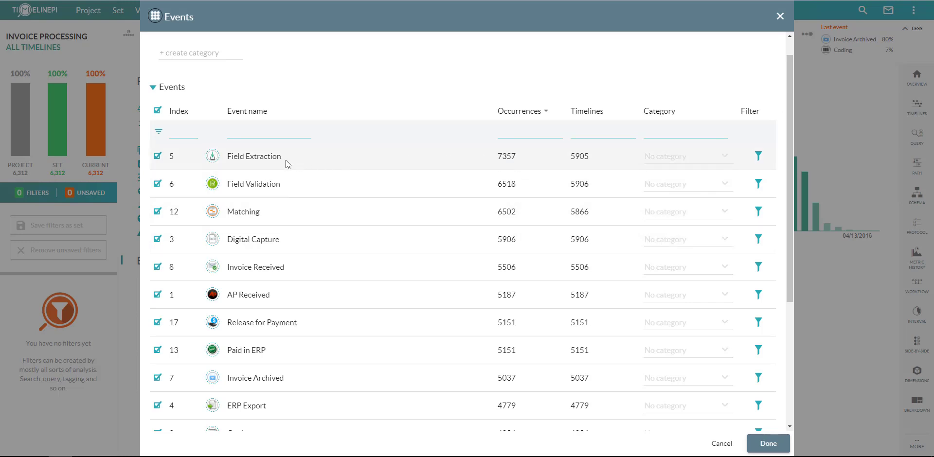
pyautogui.scroll(-1, 281, 187)
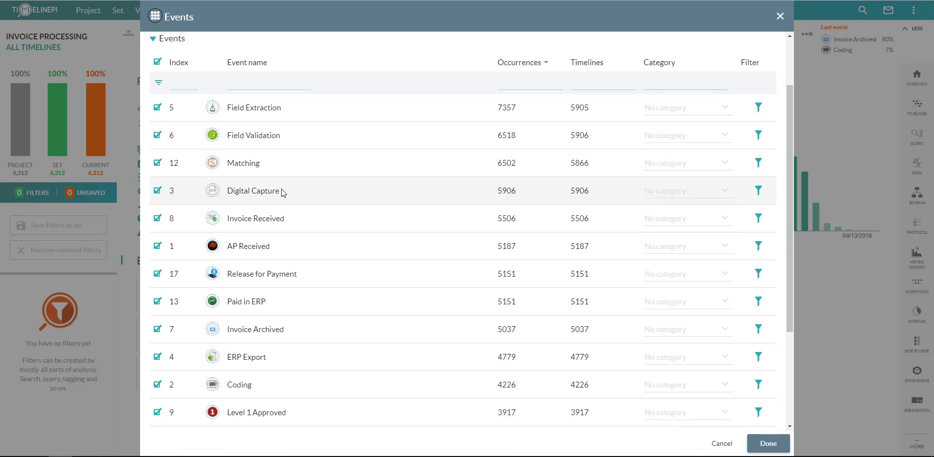
pyautogui.scroll(-2, 281, 190)
pyautogui.scroll(1, 283, 189)
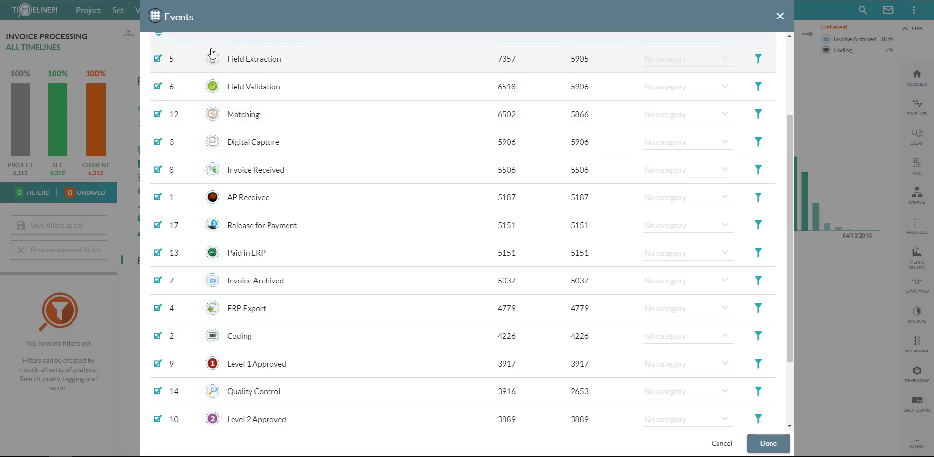
pyautogui.scroll(2, 283, 87)
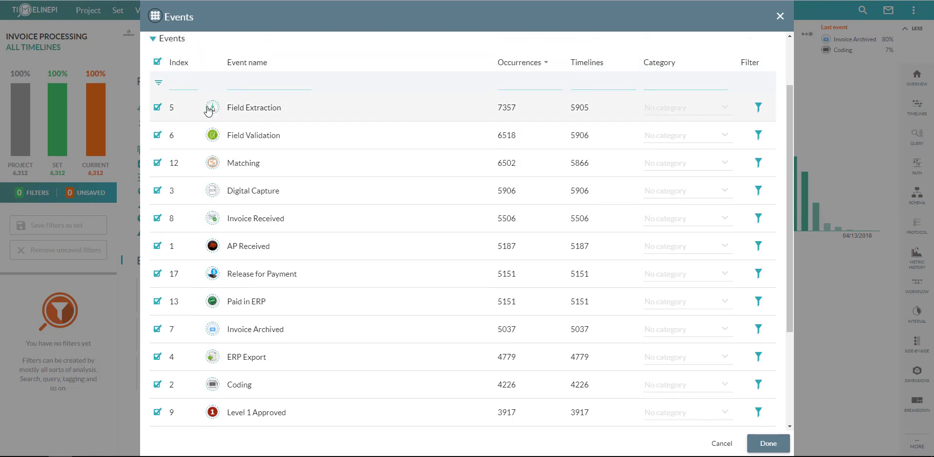
# Step: View the colour and icon style options for the Field Extraction event, and close the events list without changes
pyautogui.click(213, 109)
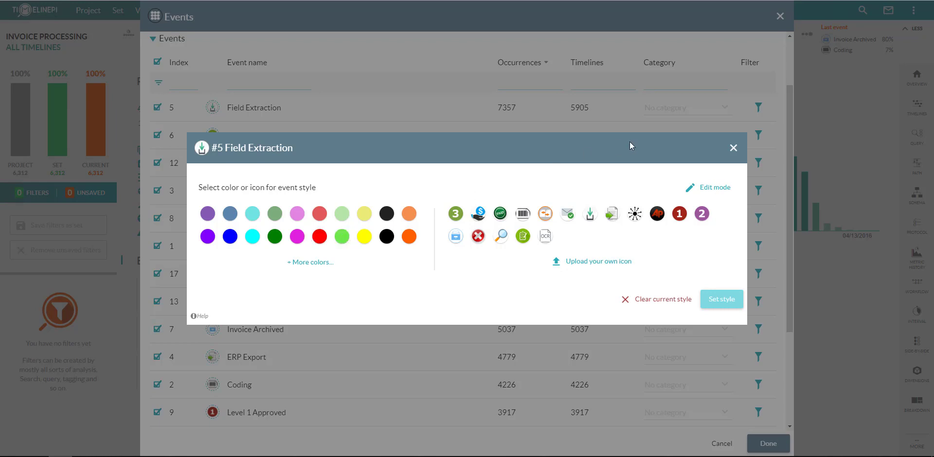
pyautogui.click(733, 149)
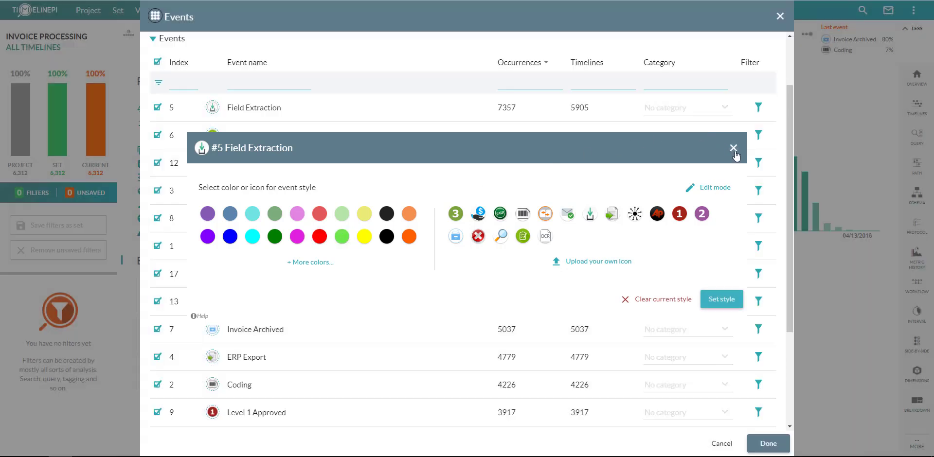
pyautogui.click(779, 18)
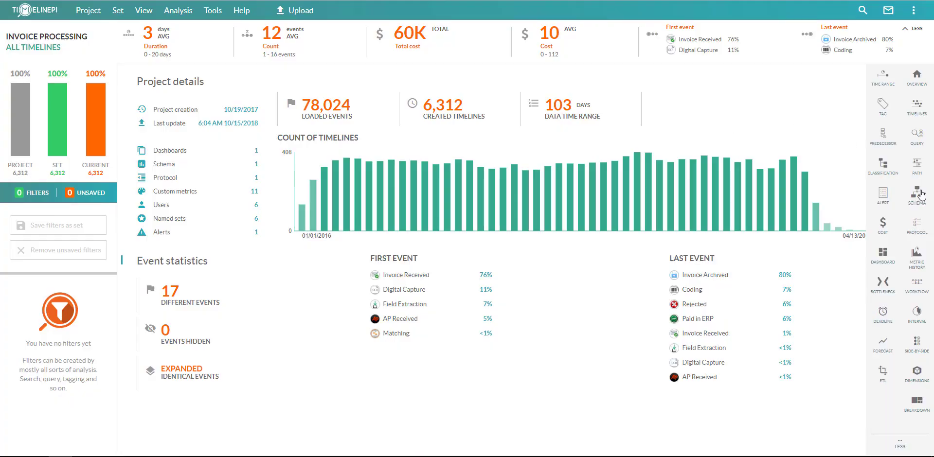
# Step: Open the schema process analysis and look over the full Demo flow from Invoice Received to Invoice Archived
pyautogui.click(919, 194)
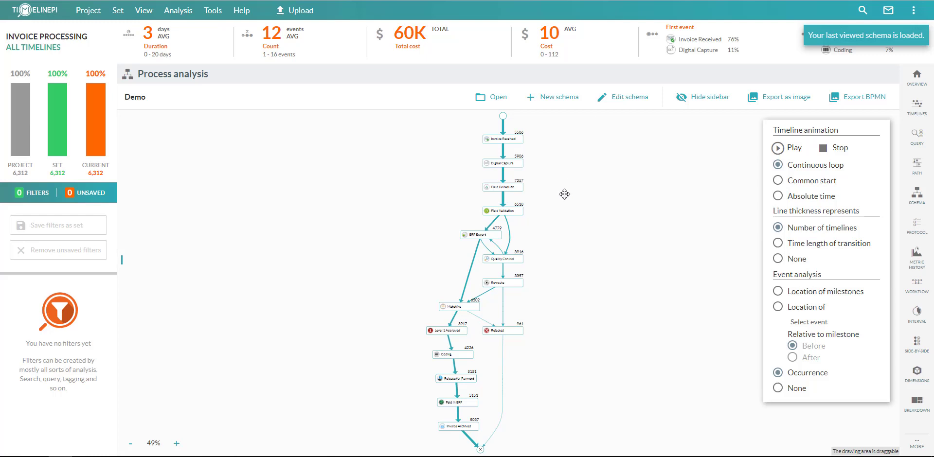
pyautogui.scroll(1, 557, 228)
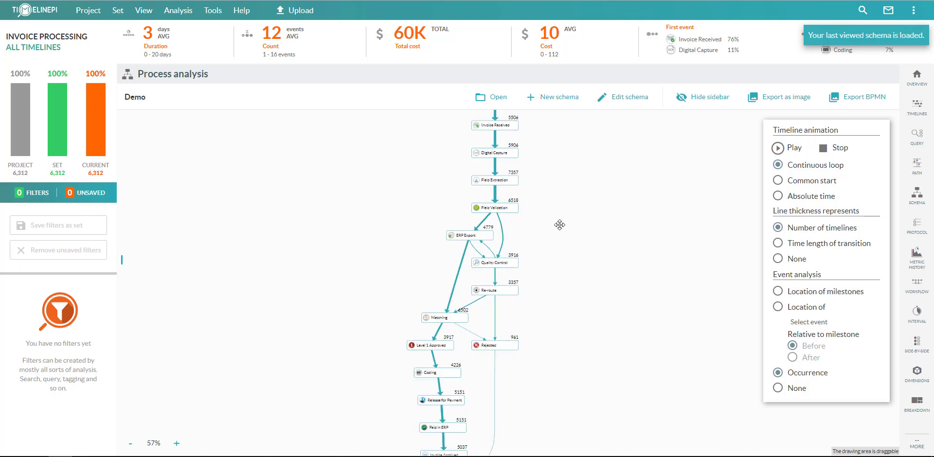
pyautogui.scroll(1, 559, 261)
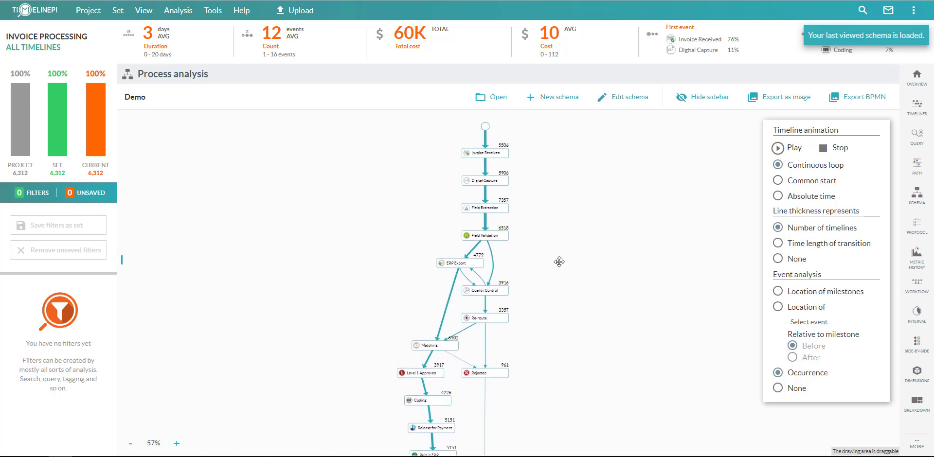
pyautogui.moveTo(559, 262); pyautogui.dragTo(557, 219)
pyautogui.moveTo(551, 280); pyautogui.dragTo(547, 248)
pyautogui.moveTo(540, 210); pyautogui.dragTo(535, 239)
pyautogui.scroll(-4, 536, 239)
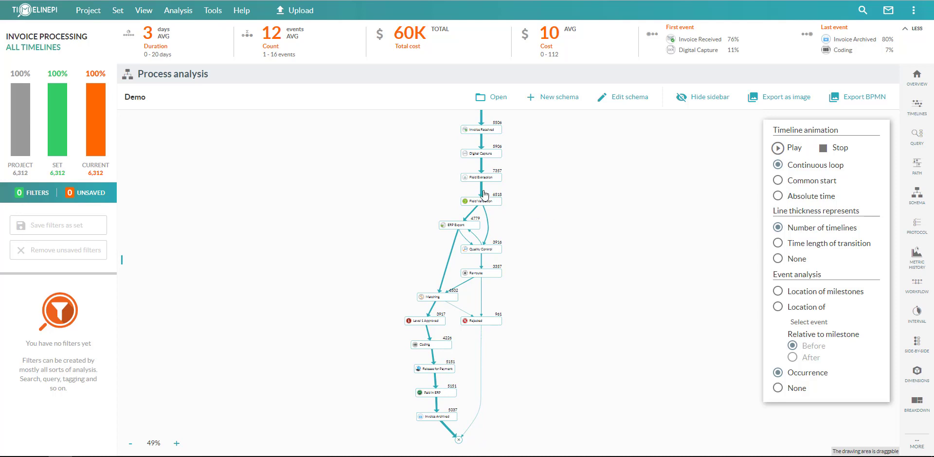
# Step: Check the transition counts on the schema's connecting lines from Field Extraction down to Re-route
pyautogui.moveTo(481, 193)
pyautogui.moveTo(473, 214)
pyautogui.moveTo(456, 249)
pyautogui.moveTo(482, 262)
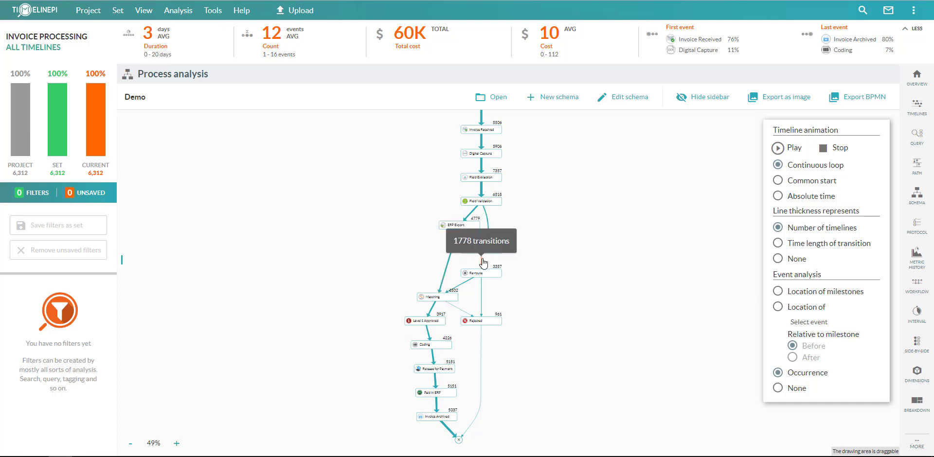
# Step: Set line thickness to represent time length of transition and check average durations, including the Matching to Rejected line
pyautogui.scroll(2, 483, 263)
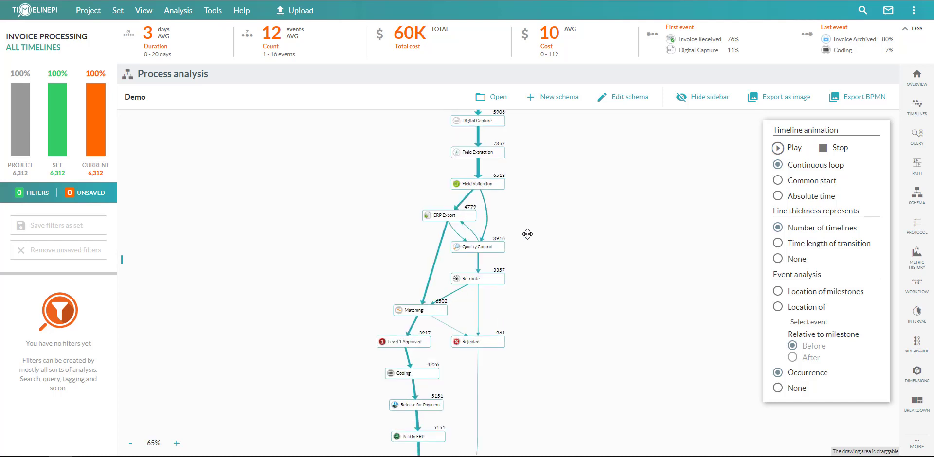
pyautogui.click(798, 248)
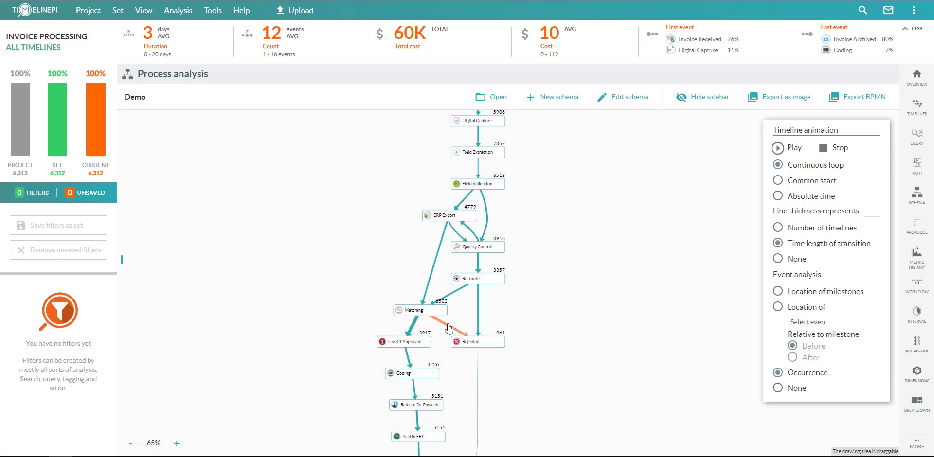
pyautogui.moveTo(448, 328)
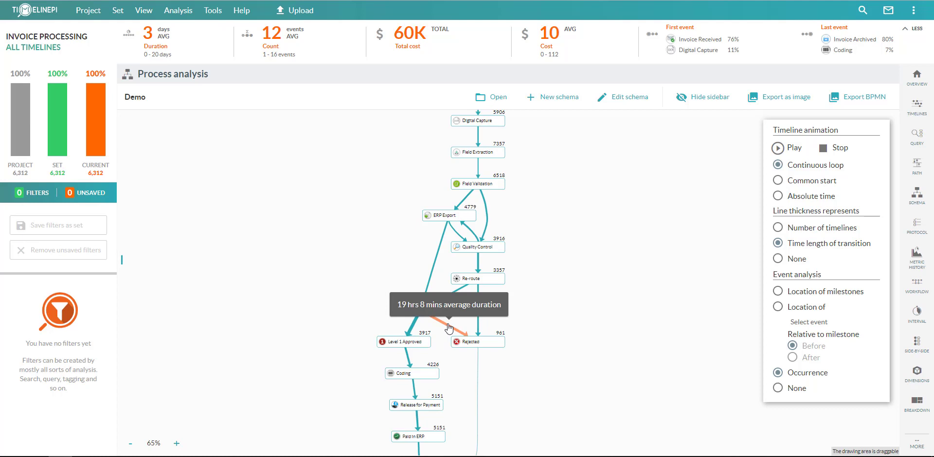
pyautogui.moveTo(434, 269)
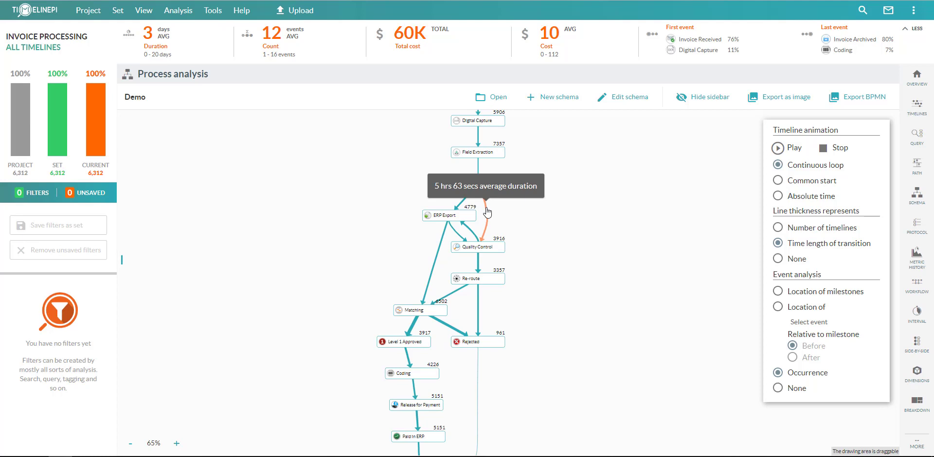
# Step: Set the timeline animation to Common start and play it
pyautogui.scroll(-4, 556, 225)
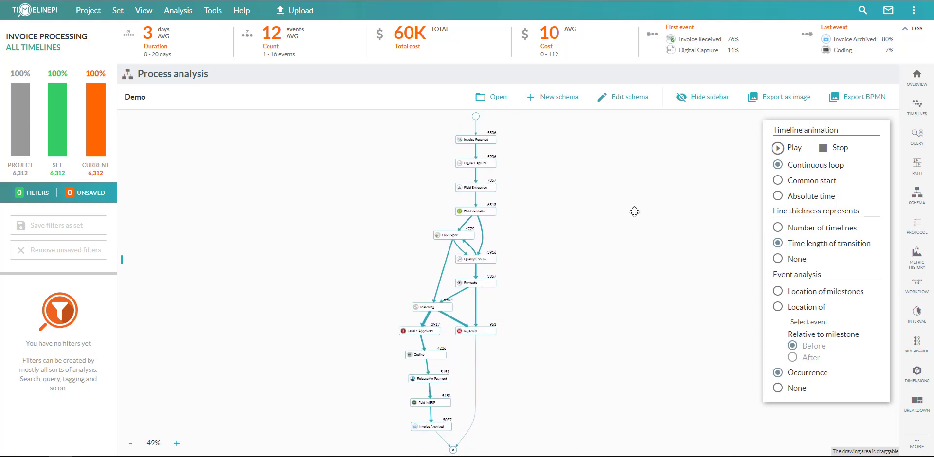
pyautogui.click(782, 184)
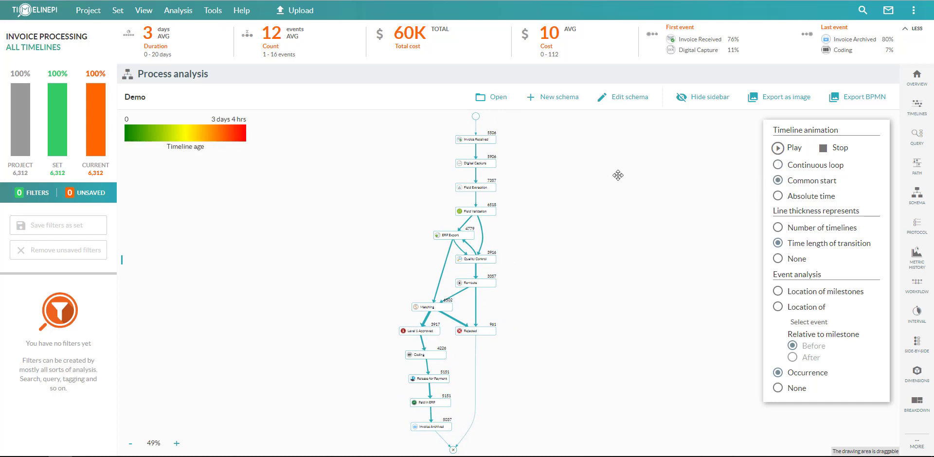
pyautogui.click(778, 149)
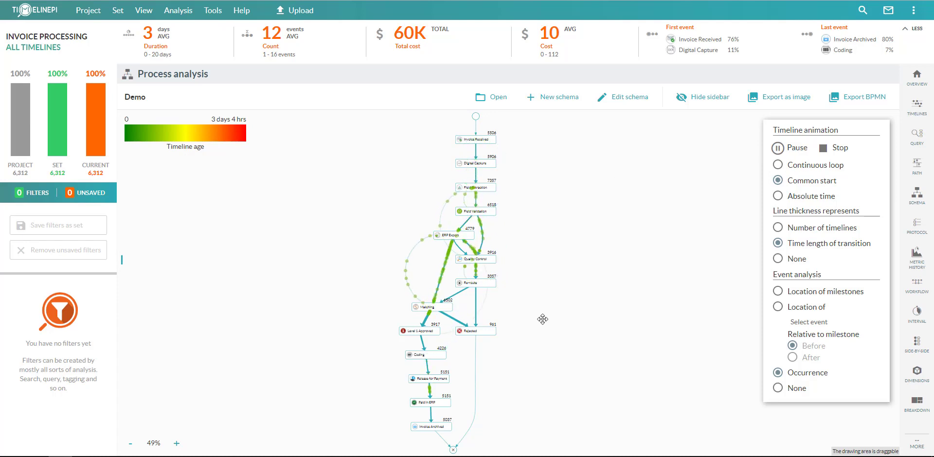
# Step: Follow the animated timelines through the schema, examining where they accumulate between Matching and Invoice Archived
pyautogui.scroll(4, 540, 319)
pyautogui.moveTo(538, 319); pyautogui.dragTo(566, 294)
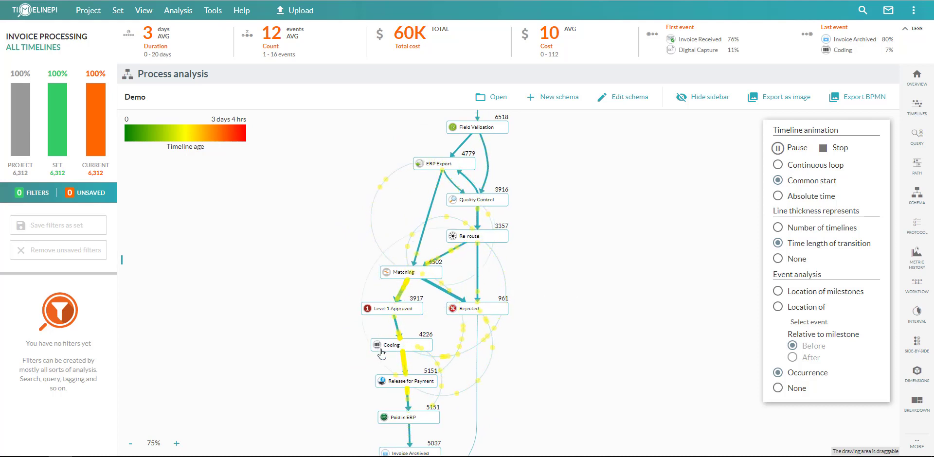
pyautogui.moveTo(364, 360); pyautogui.dragTo(356, 306)
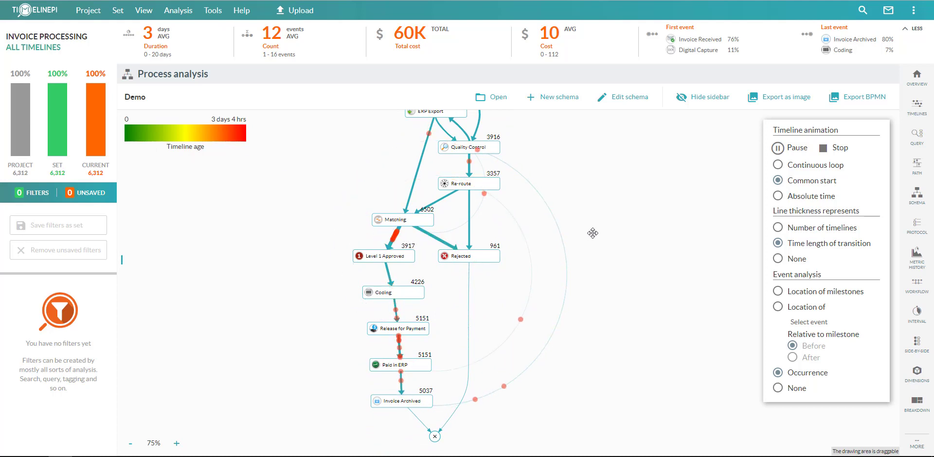
pyautogui.scroll(-1, 595, 226)
pyautogui.scroll(-1, 596, 182)
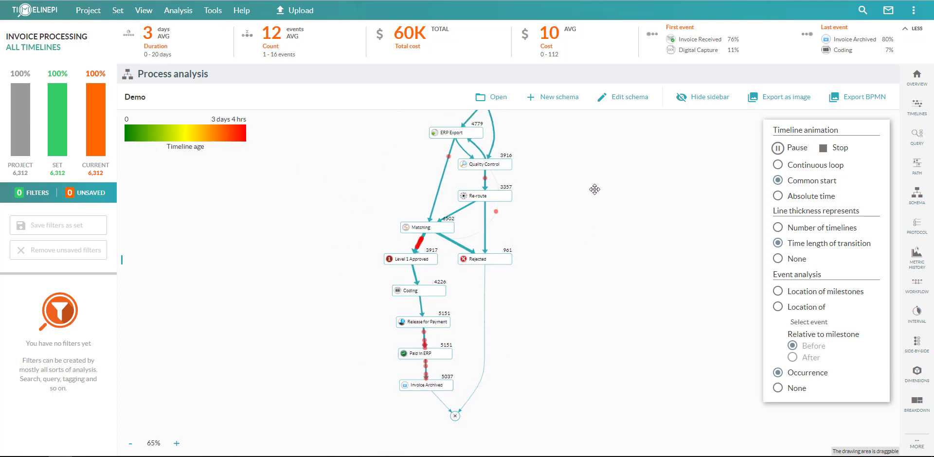
pyautogui.moveTo(590, 180); pyautogui.dragTo(571, 208)
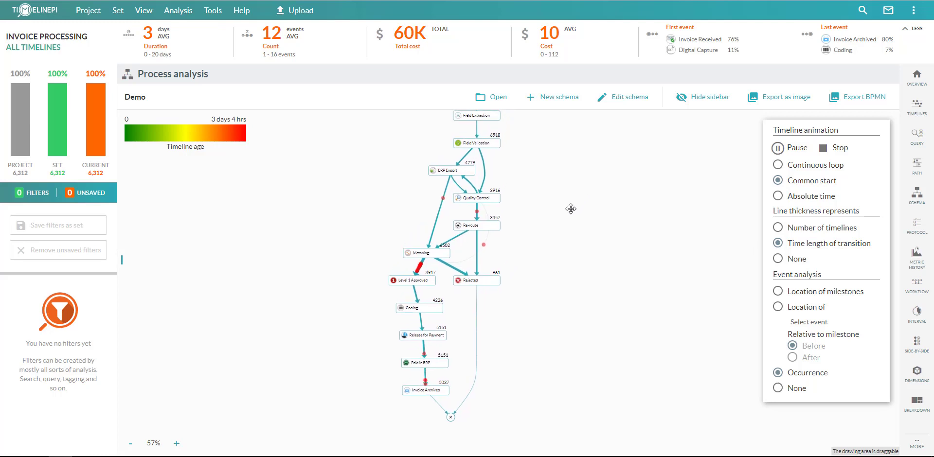
pyautogui.moveTo(554, 181); pyautogui.dragTo(536, 211)
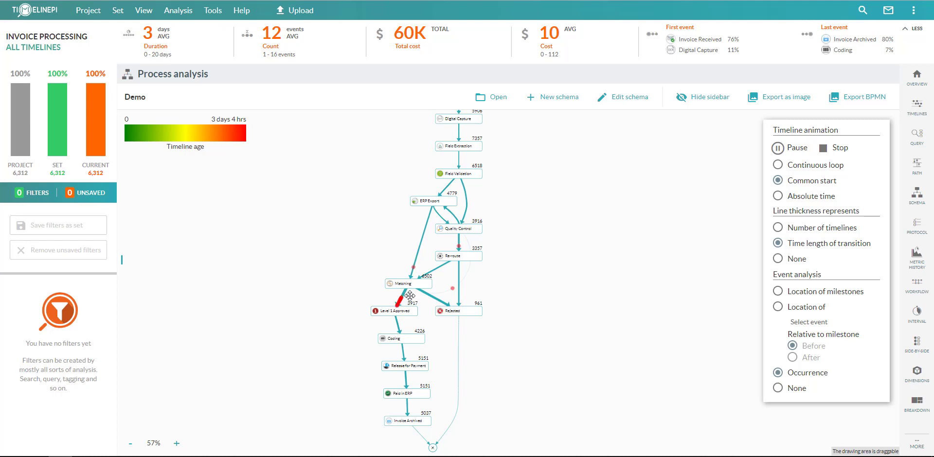
# Step: Open the Path analysis and look through the path variants with their timeline counts and average durations
pyautogui.moveTo(914, 181)
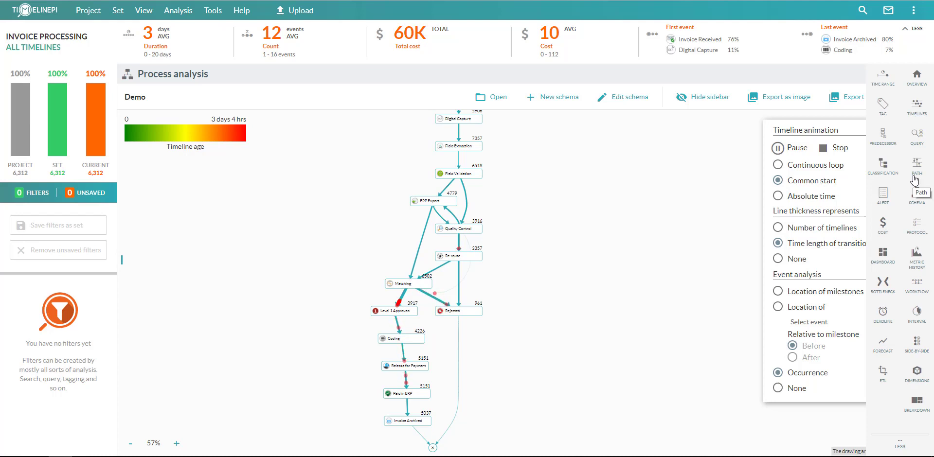
pyautogui.scroll(-1, 531, 215)
pyautogui.moveTo(543, 203); pyautogui.dragTo(523, 233)
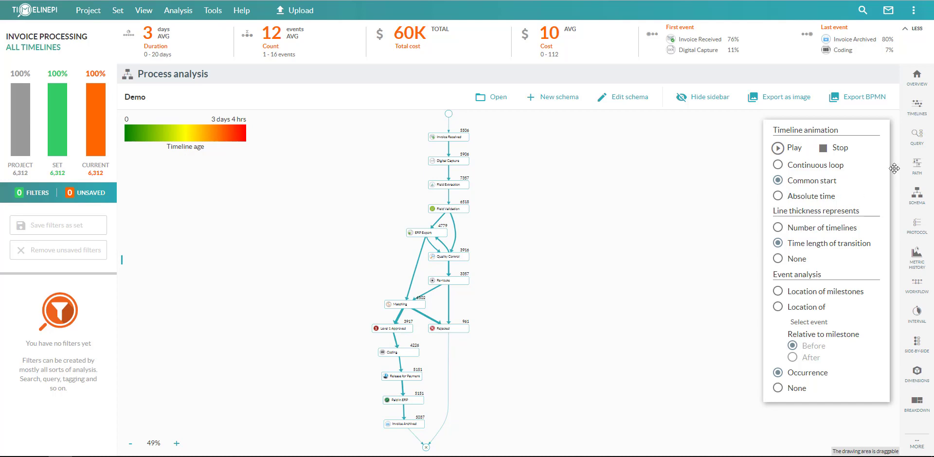
pyautogui.click(917, 166)
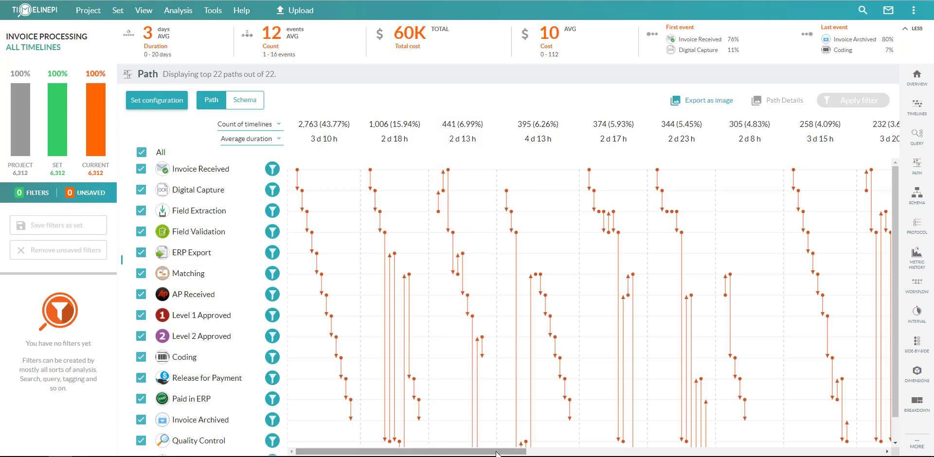
pyautogui.moveTo(497, 454); pyautogui.dragTo(522, 454)
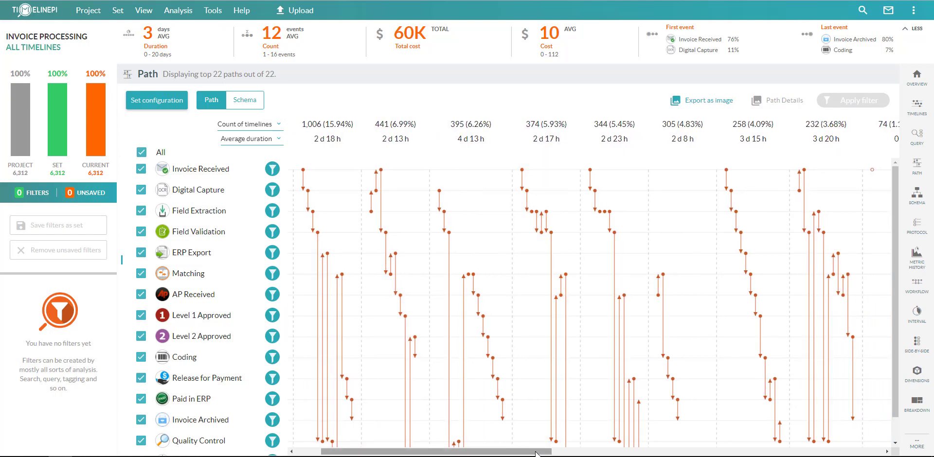
pyautogui.moveTo(535, 453); pyautogui.dragTo(481, 441)
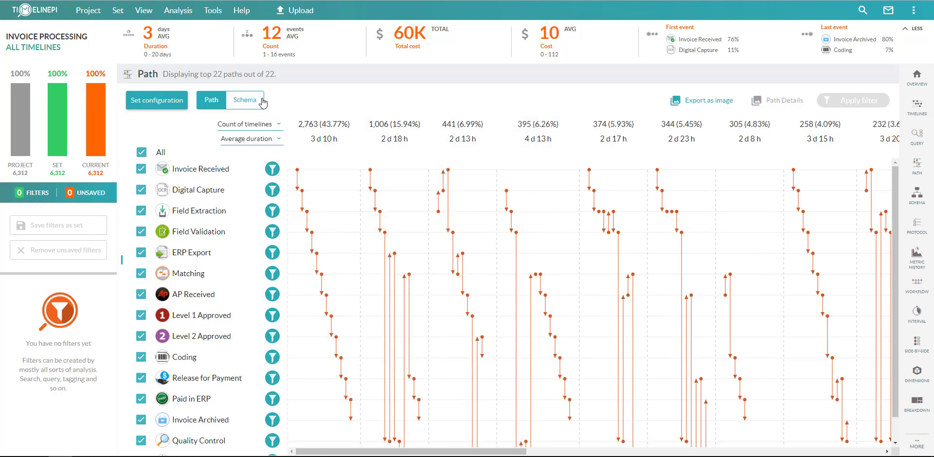
# Step: Display the path variants as schemas and examine the branches of the second most common path
pyautogui.click(247, 102)
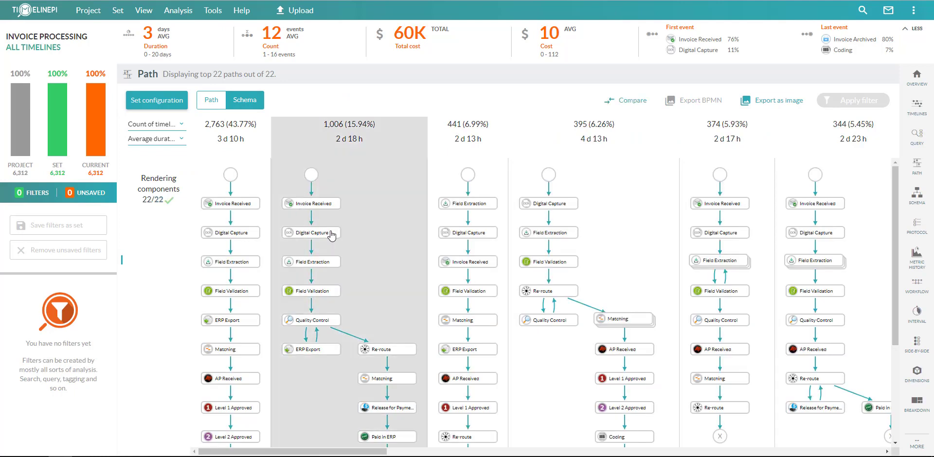
pyautogui.scroll(-1, 342, 241)
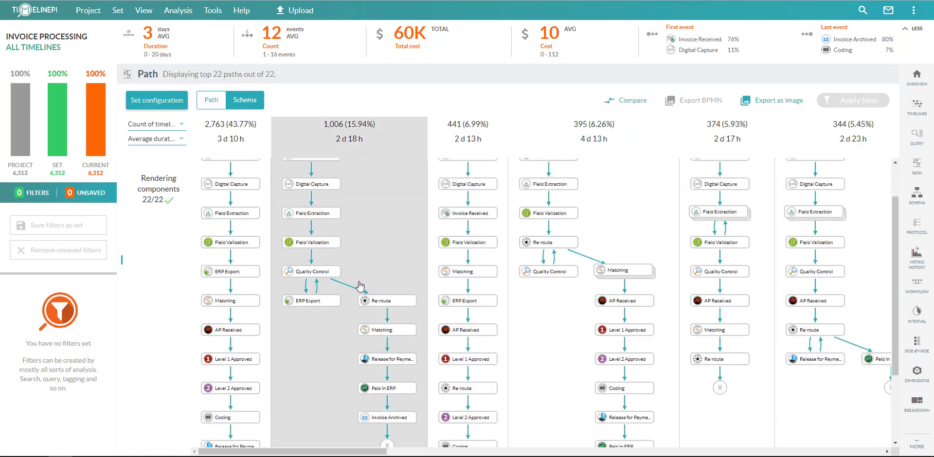
pyautogui.moveTo(352, 453)
pyautogui.mouseDown()
pyautogui.moveTo(662, 441)
pyautogui.moveTo(379, 441)
pyautogui.moveTo(292, 366)
pyautogui.mouseUp()
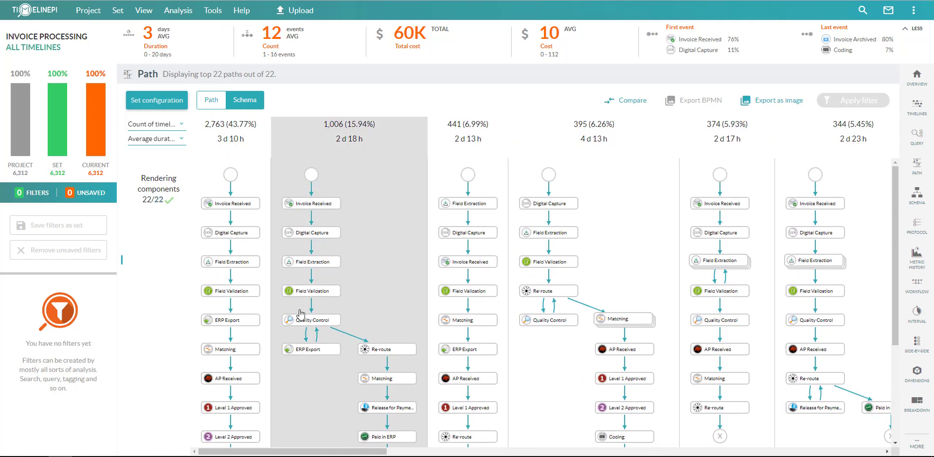
# Step: Change the path metric below the count of timelines to Average cost
pyautogui.click(179, 141)
pyautogui.scroll(-1, 173, 168)
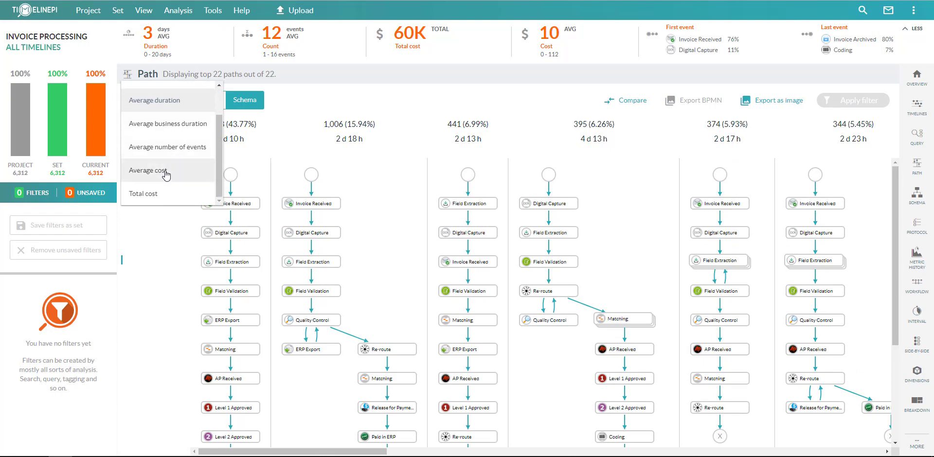
pyautogui.click(166, 175)
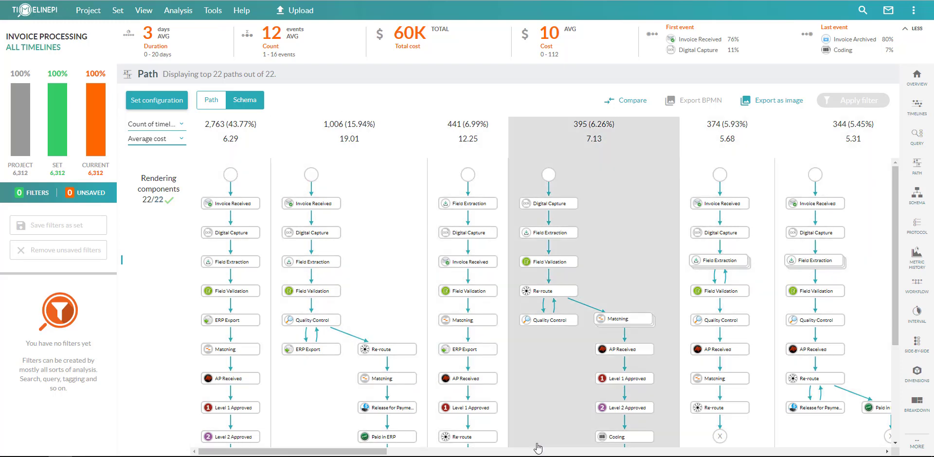
# Step: Filter the project to the second path variant, the one covering 15.94% of timelines
pyautogui.moveTo(381, 453)
pyautogui.mouseDown()
pyautogui.moveTo(454, 454)
pyautogui.moveTo(380, 454)
pyautogui.mouseUp()
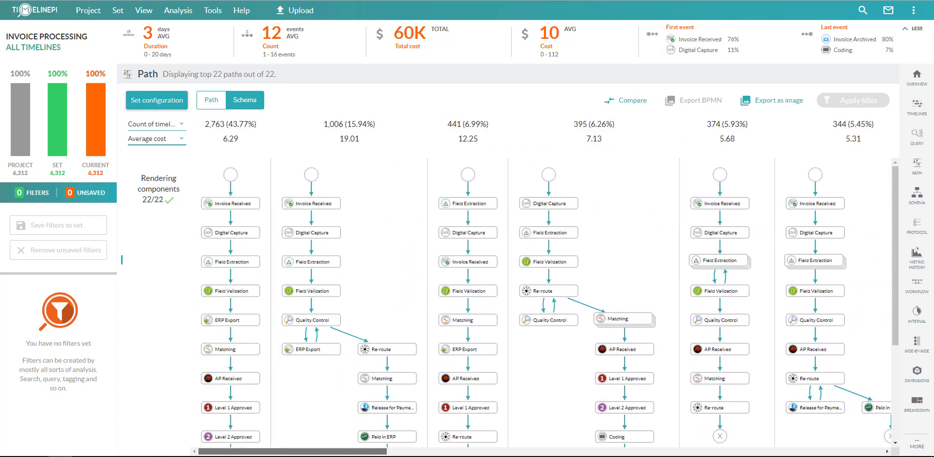
pyautogui.click(358, 155)
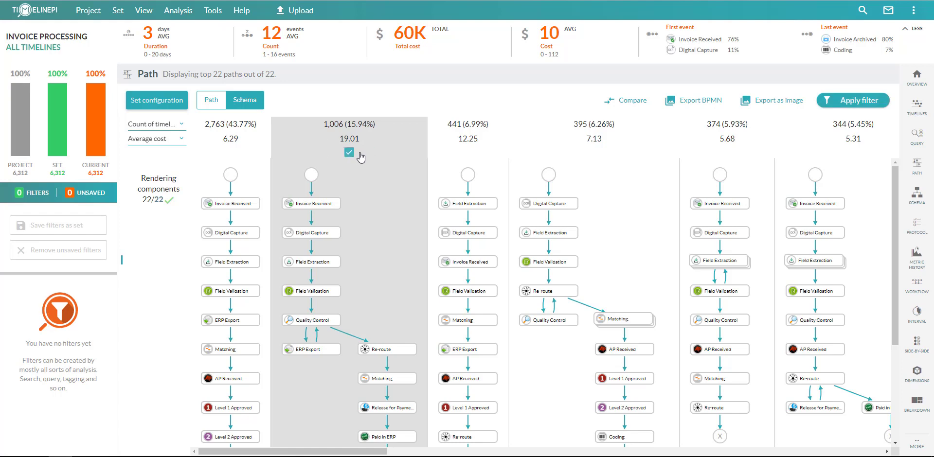
pyautogui.click(847, 103)
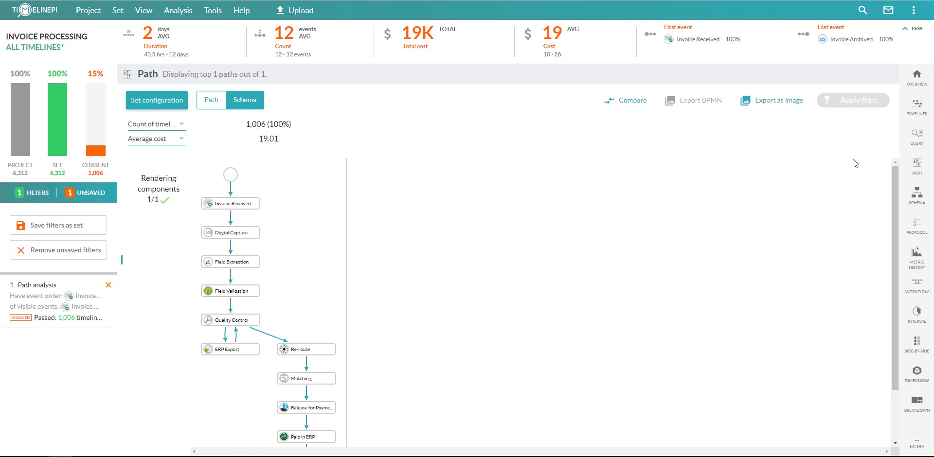
# Step: Show the filtered invoices in the Timelines view, check event details on the first one, and open the second timeline
pyautogui.moveTo(917, 119)
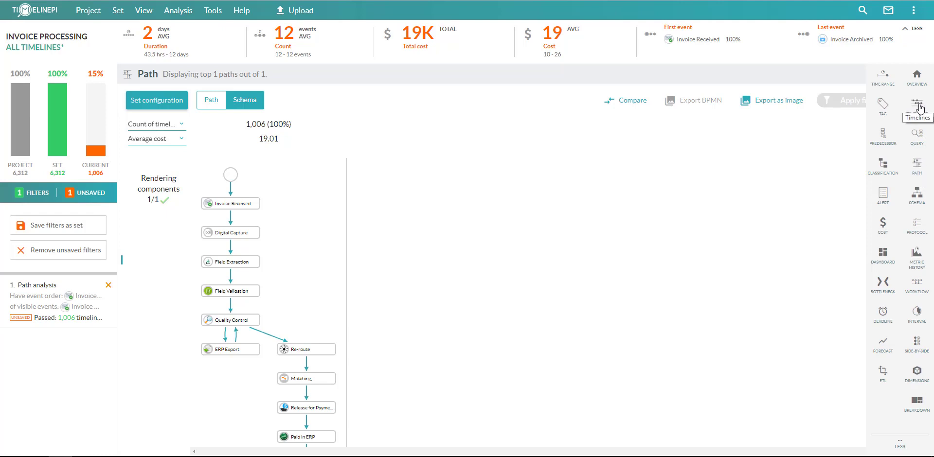
pyautogui.click(918, 106)
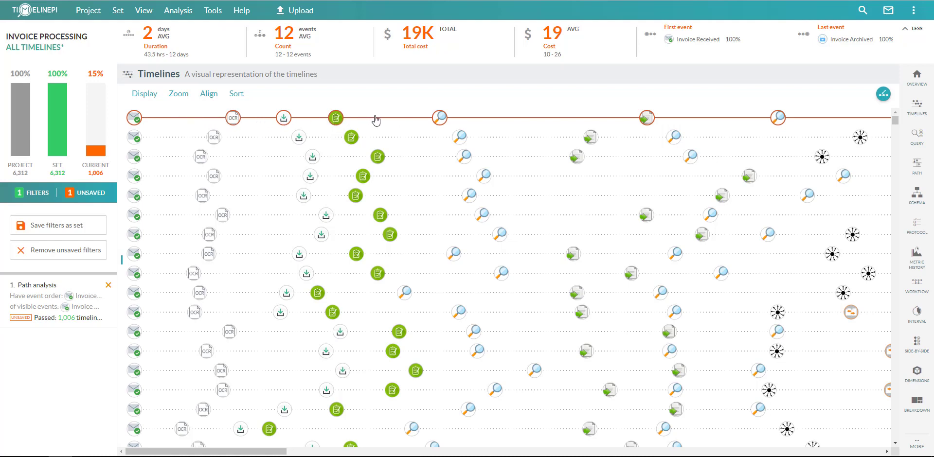
pyautogui.moveTo(235, 121)
pyautogui.moveTo(439, 120)
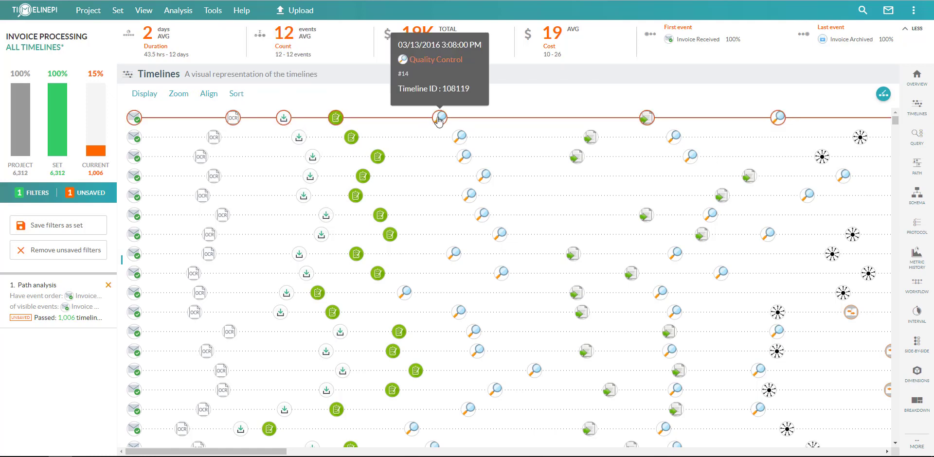
pyautogui.click(255, 141)
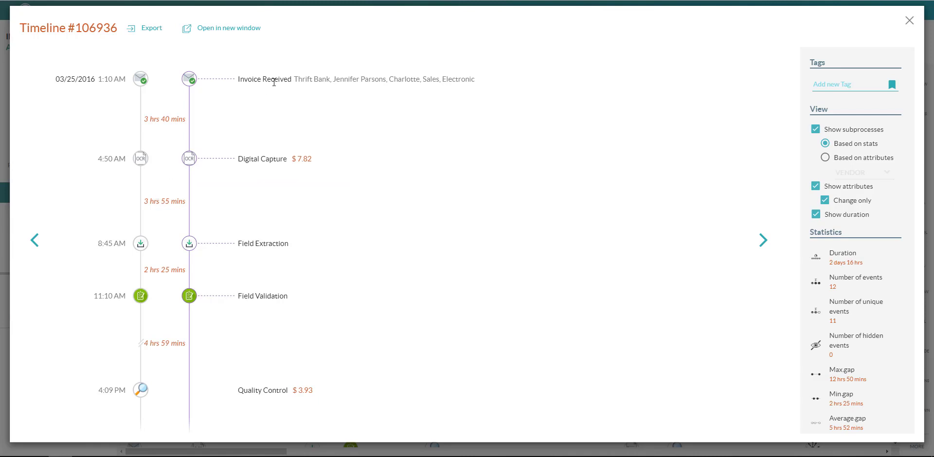
# Step: Review the opened timeline's attributes, costs and gaps from Invoice Received to Invoice Archived, and close its details
pyautogui.moveTo(274, 81)
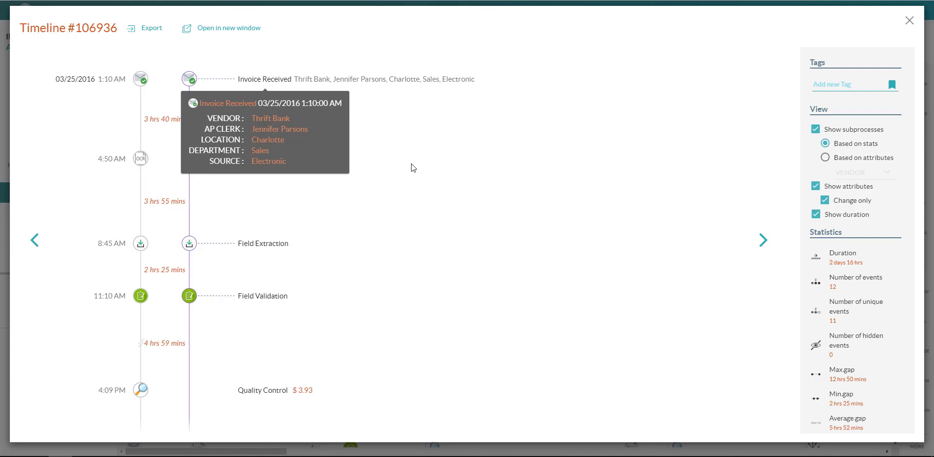
pyautogui.scroll(-6, 283, 230)
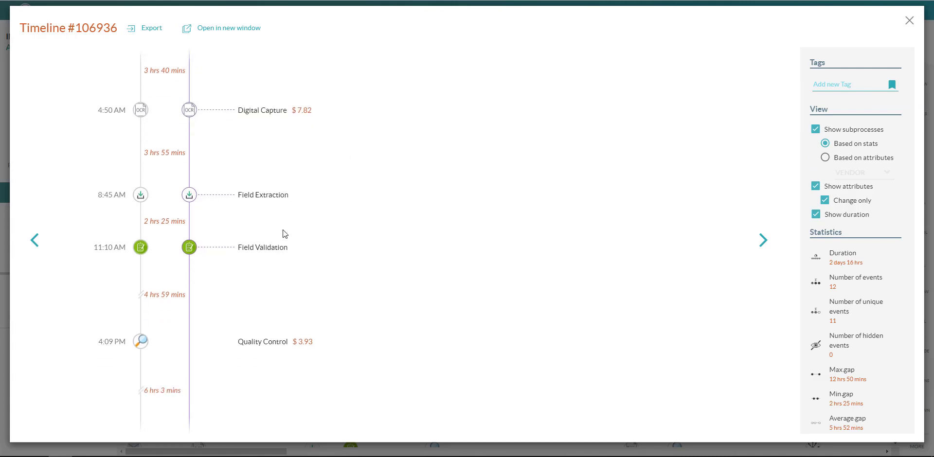
pyautogui.scroll(-5, 282, 231)
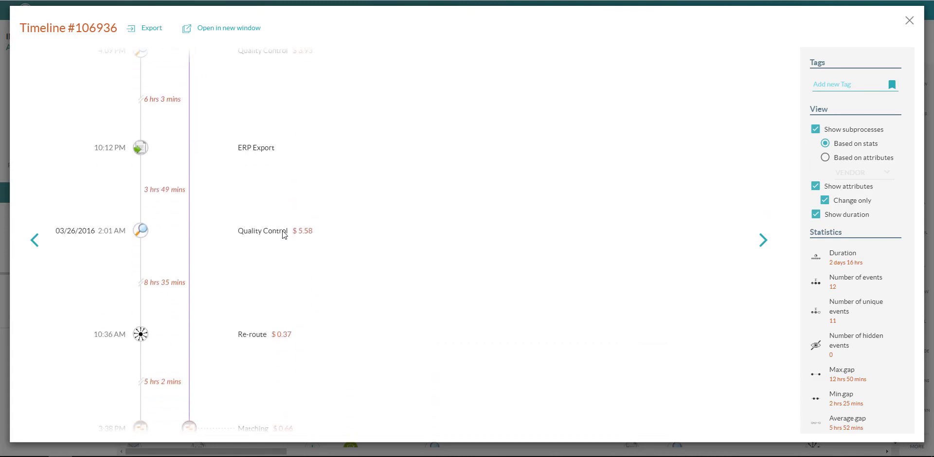
pyautogui.scroll(-4, 282, 235)
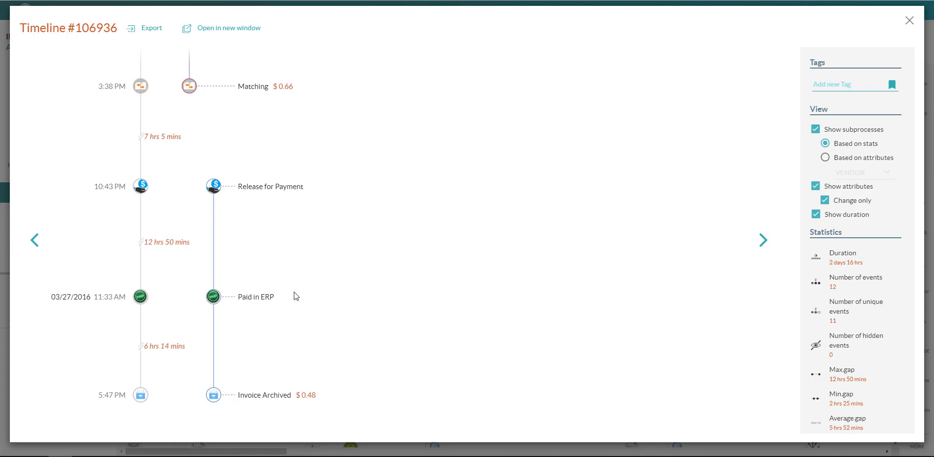
pyautogui.scroll(5, 295, 294)
pyautogui.scroll(7, 302, 290)
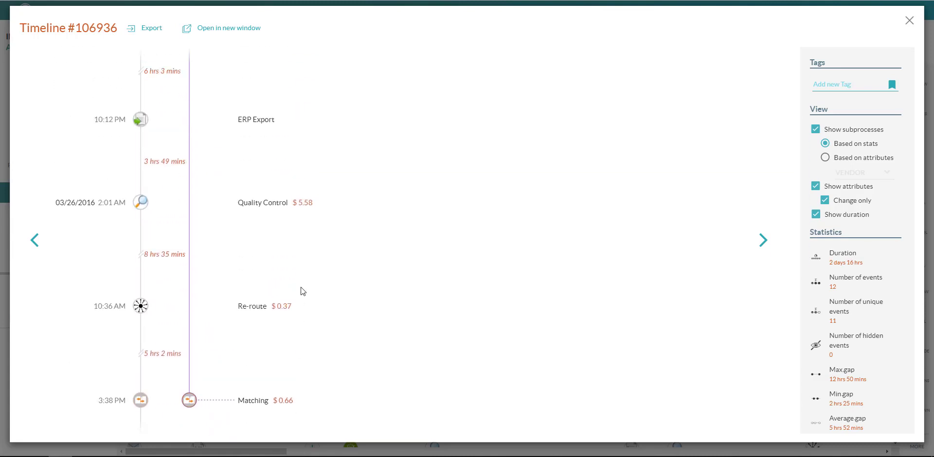
pyautogui.scroll(4, 303, 287)
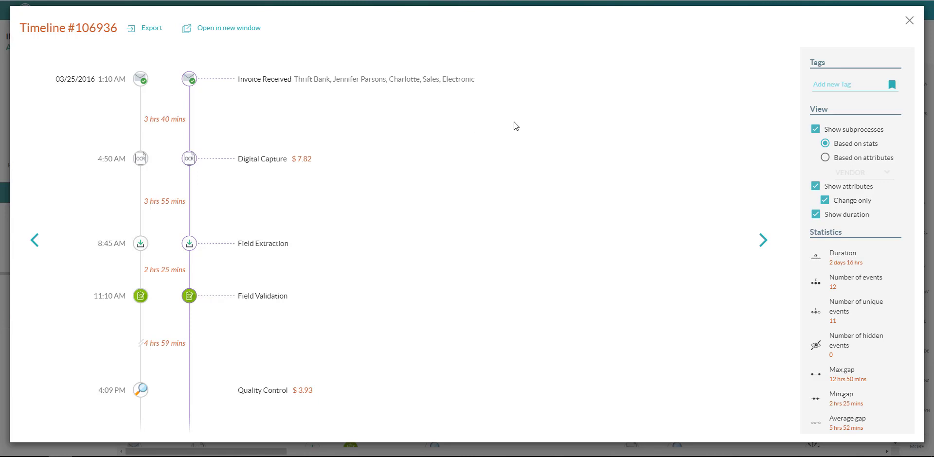
pyautogui.click(909, 21)
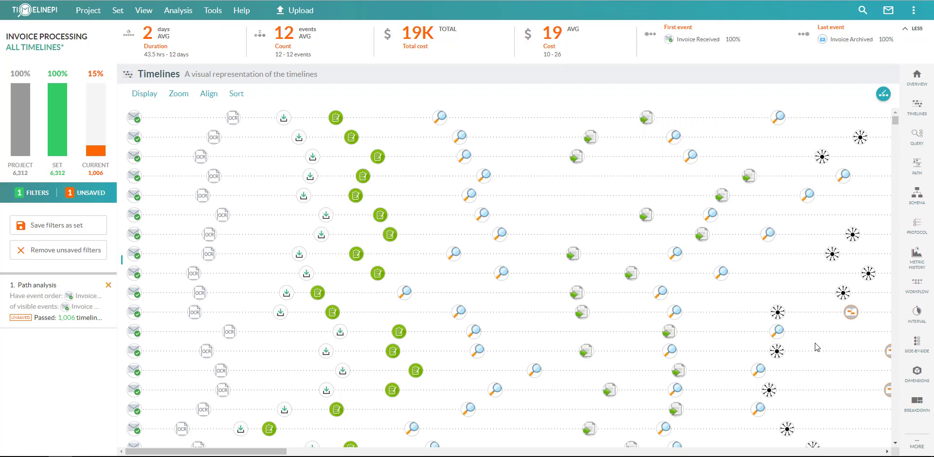
# Step: Open the Breakdown by dimensions for Invoice Received / Department and check which other attributes are available
pyautogui.click(917, 444)
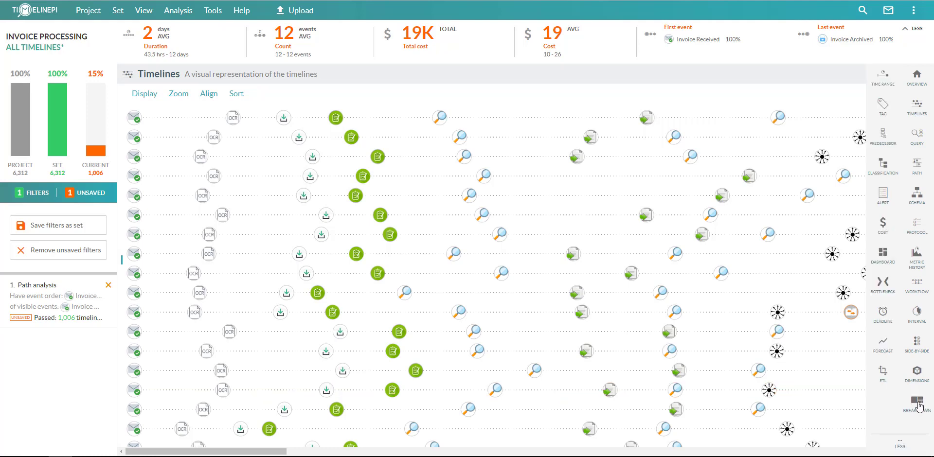
pyautogui.click(917, 402)
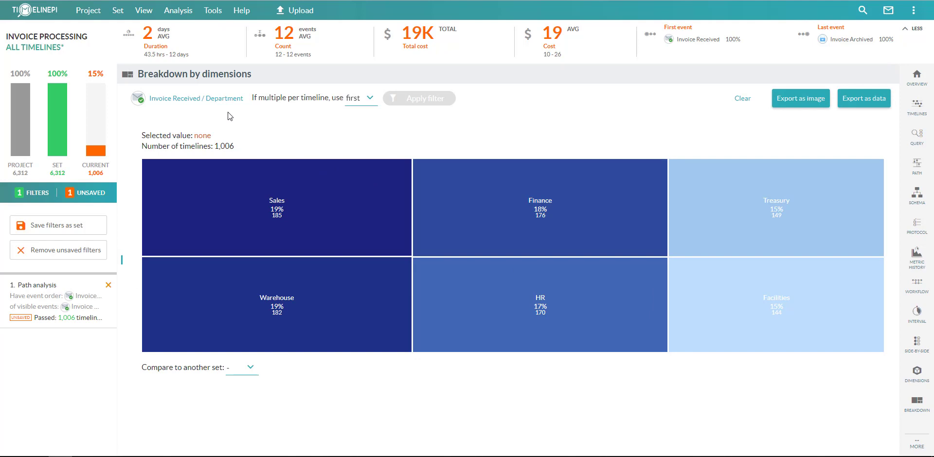
pyautogui.click(204, 99)
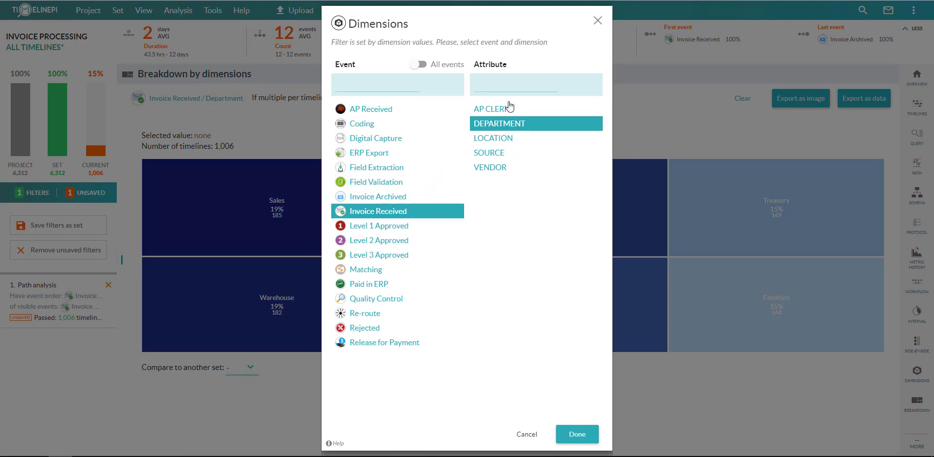
pyautogui.click(598, 22)
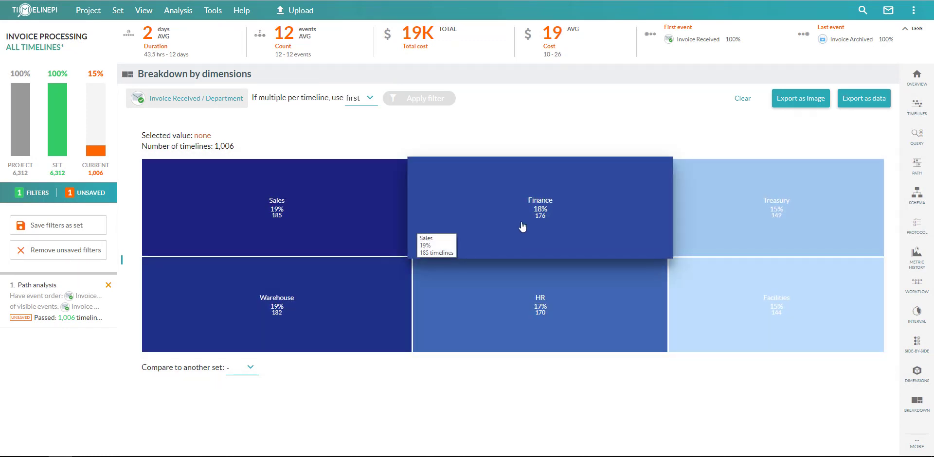
# Step: Set the breakdown dimension to the VENDOR attribute of Invoice Received and examine Thrift Bank's share of timelines
pyautogui.click(199, 98)
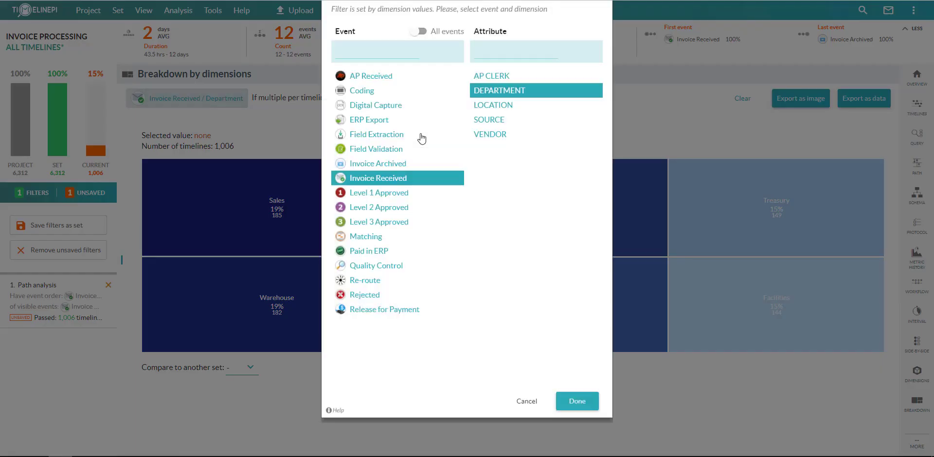
pyautogui.click(506, 167)
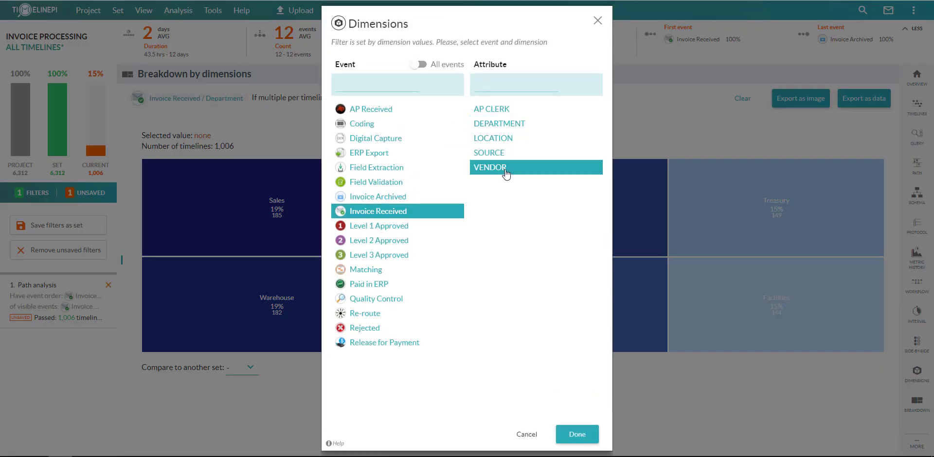
pyautogui.click(593, 431)
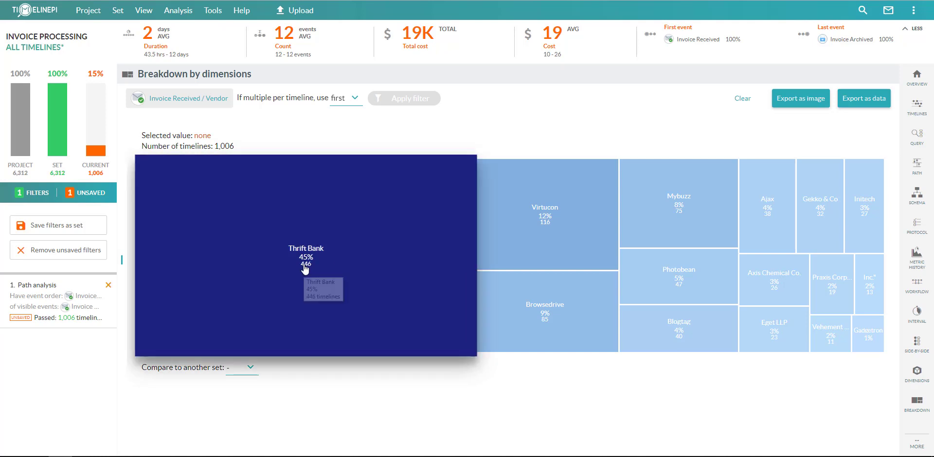
pyautogui.moveTo(306, 264)
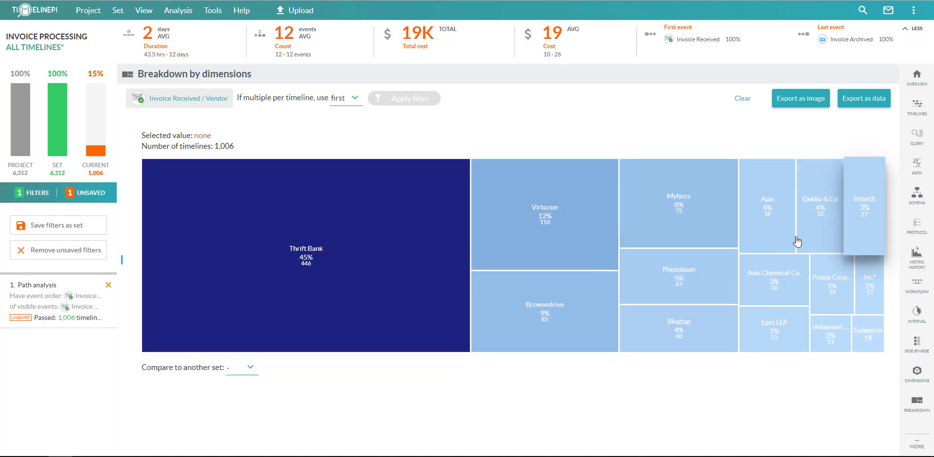
pyautogui.moveTo(370, 244)
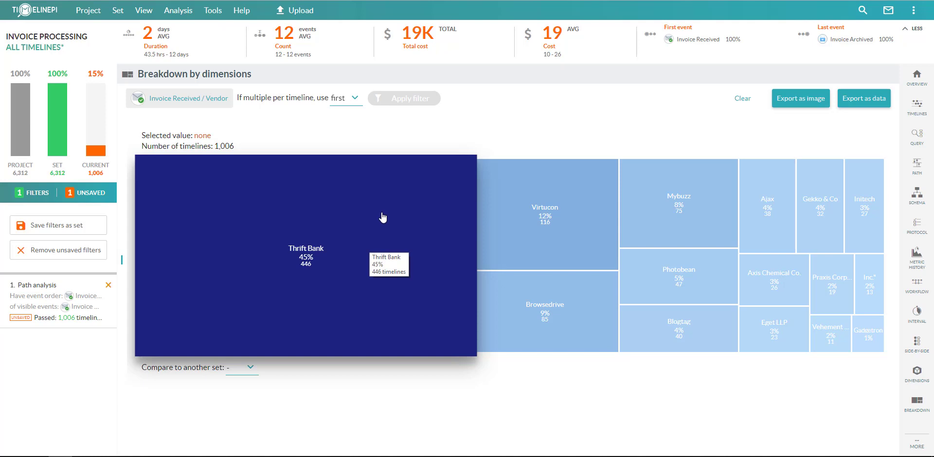
# Step: Return to the Timelines view and remove the Path analysis filter
pyautogui.click(916, 106)
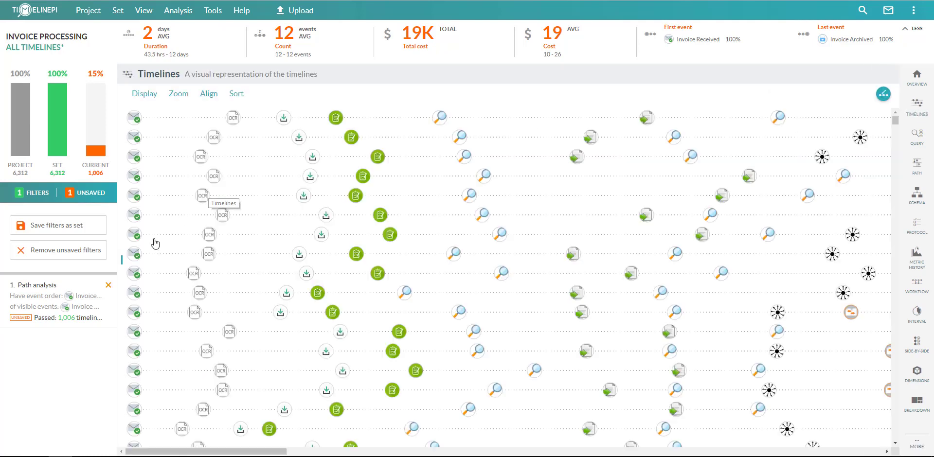
pyautogui.click(108, 285)
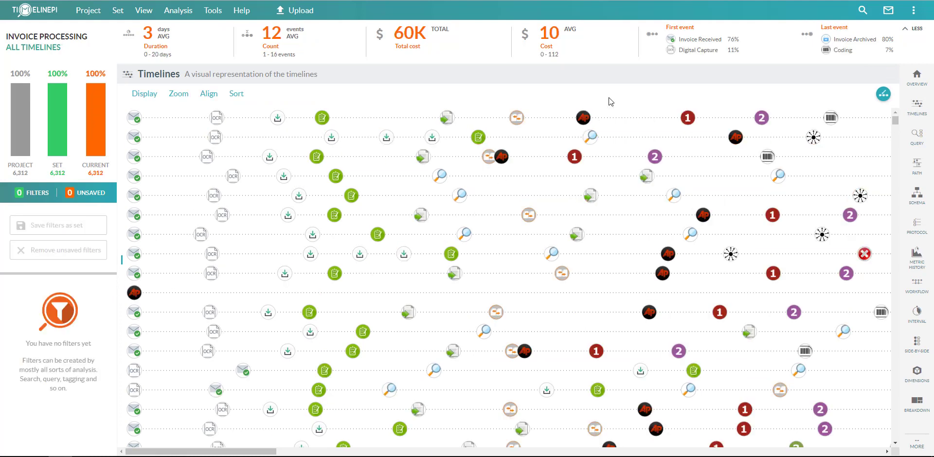
# Step: Open the Bottleneck analysis, check the available analysis types while keeping Time between events, and sort the transitions by total time percentage, highest first
pyautogui.moveTo(900, 268)
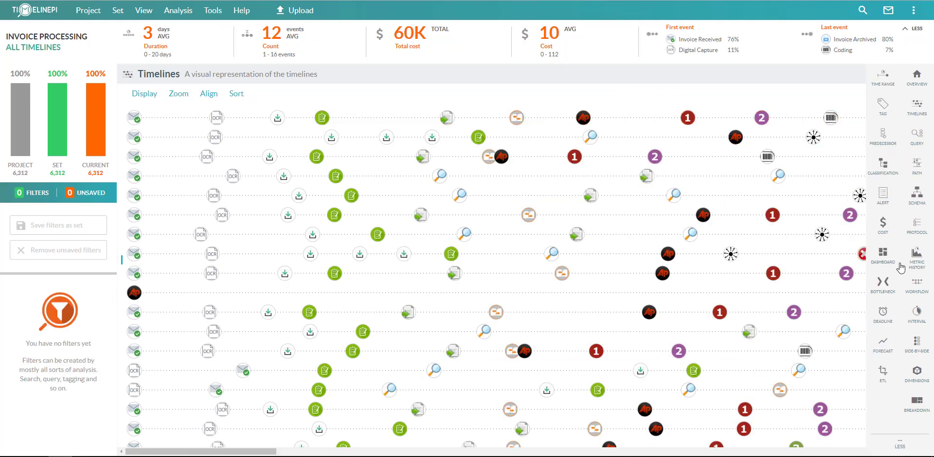
pyautogui.click(883, 284)
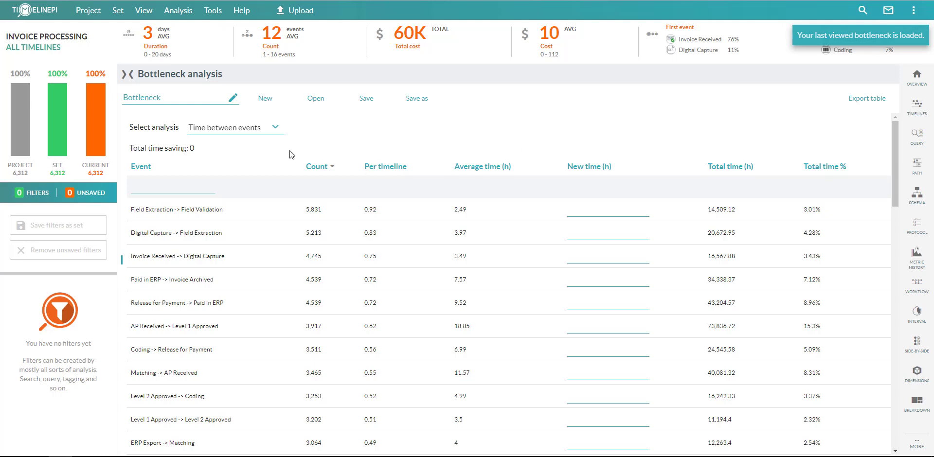
pyautogui.click(267, 129)
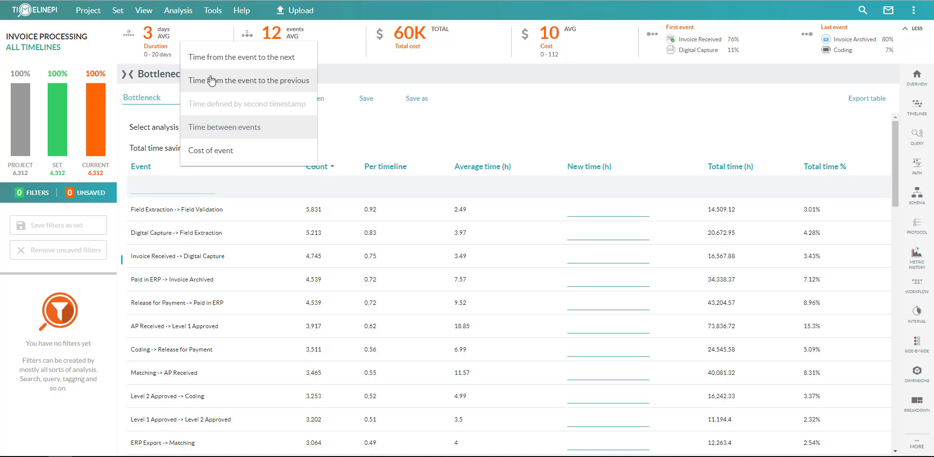
pyautogui.click(239, 130)
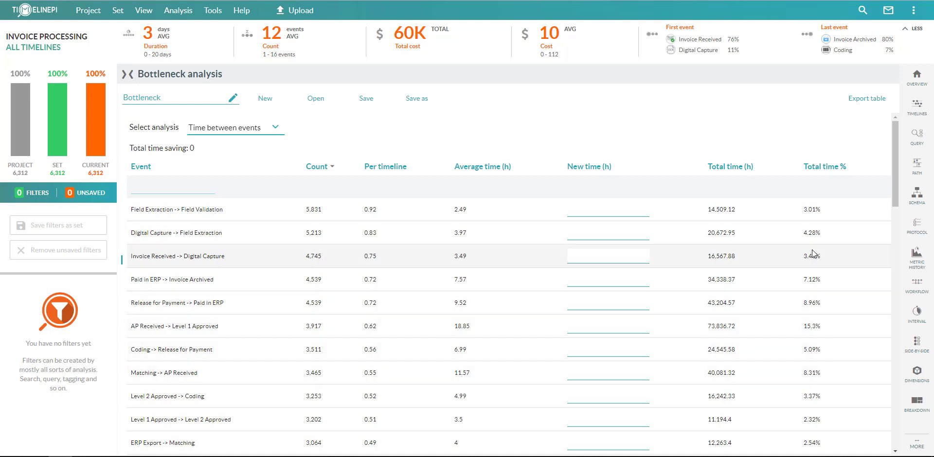
pyautogui.click(829, 168)
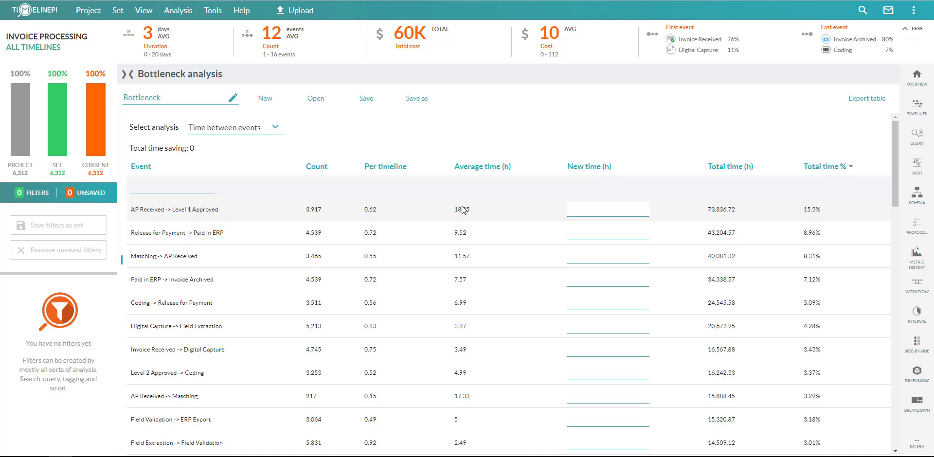
# Step: Set the new time for AP Received -> Level 1 Approved to 13 hours and check the total time saving
pyautogui.click(587, 209)
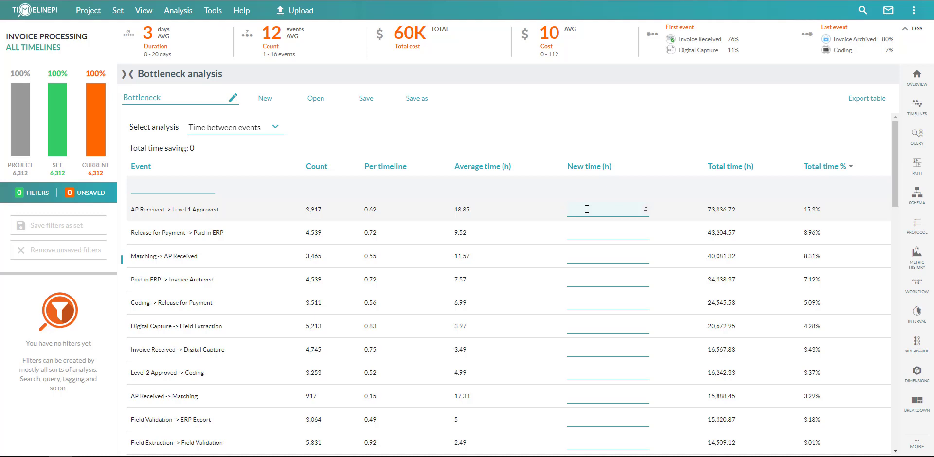
pyautogui.write('13')
pyautogui.press('Return')
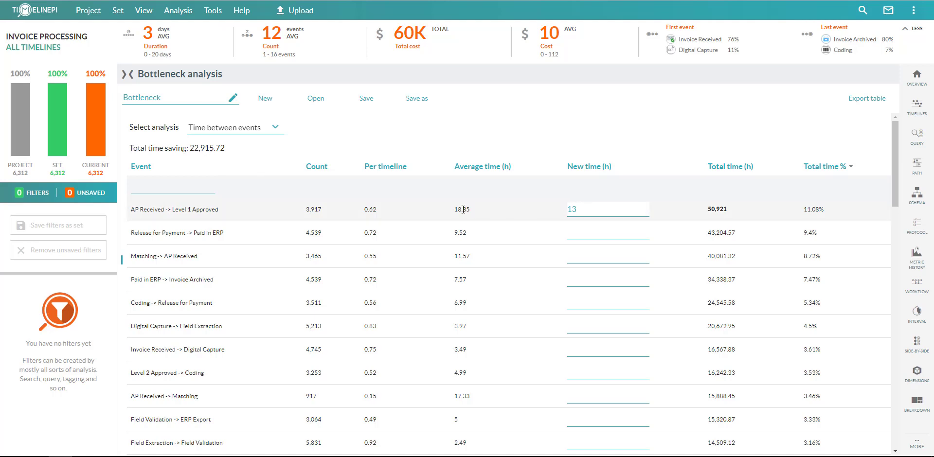
pyautogui.moveTo(191, 147); pyautogui.dragTo(228, 150)
pyautogui.click(245, 149)
# Step: Change the bottleneck analysis to Cost of event and sort the events by total cost percentage, highest first
pyautogui.click(271, 128)
pyautogui.click(315, 148)
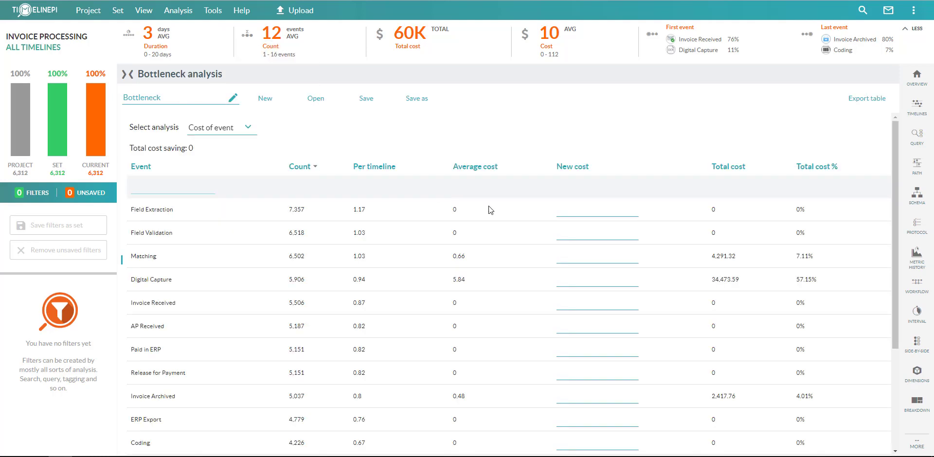
pyautogui.click(809, 168)
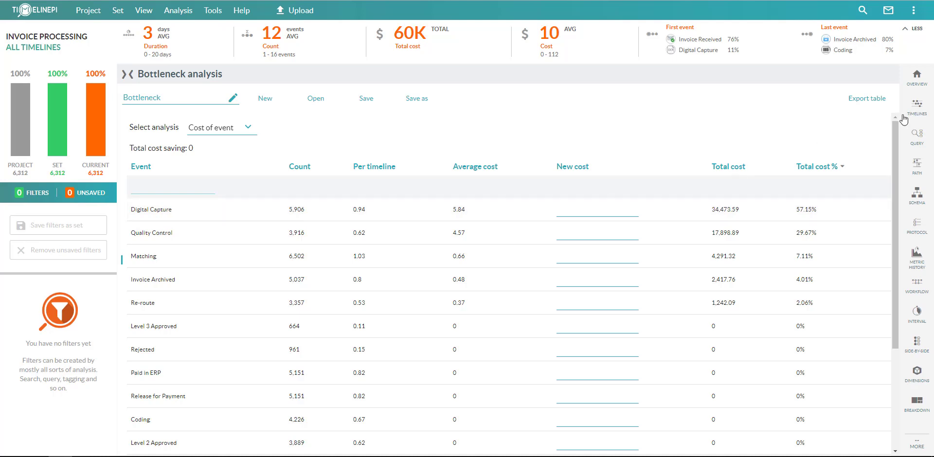
# Step: Open the side-by-side Implementation Comparison and load the Pre-Implementation set to compare it with Post Implementation
pyautogui.click(918, 108)
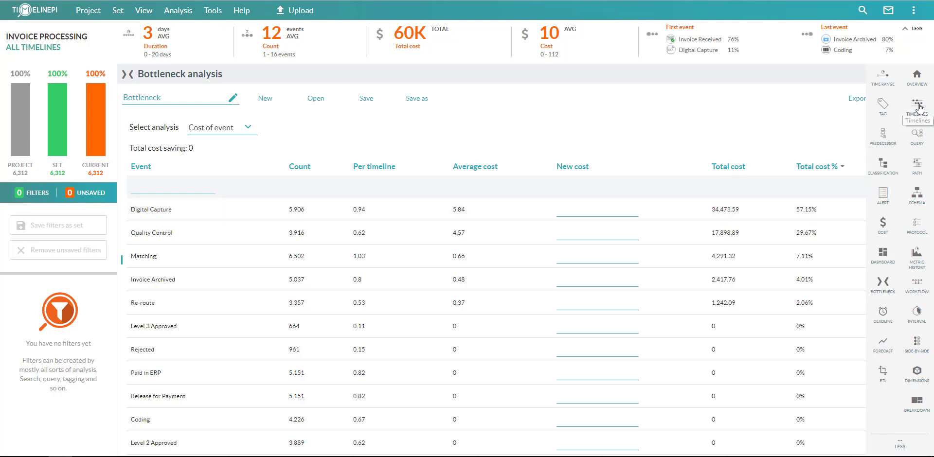
pyautogui.click(578, 69)
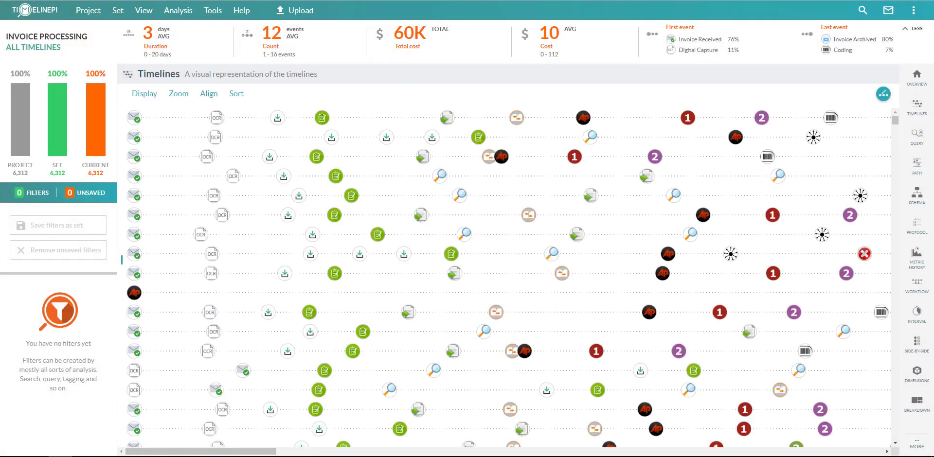
pyautogui.moveTo(908, 340)
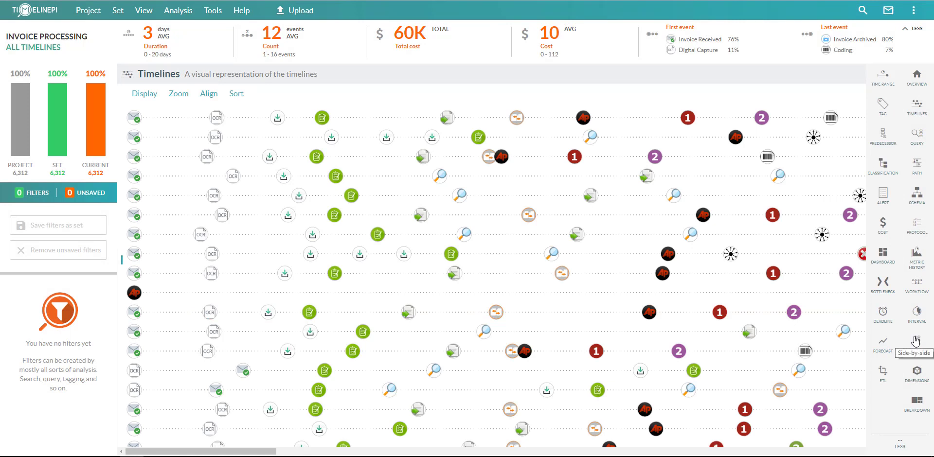
pyautogui.click(915, 341)
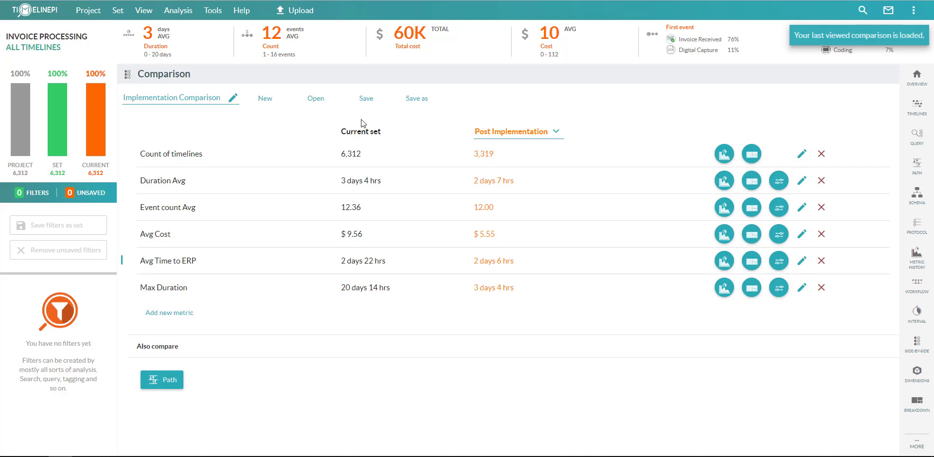
pyautogui.click(57, 141)
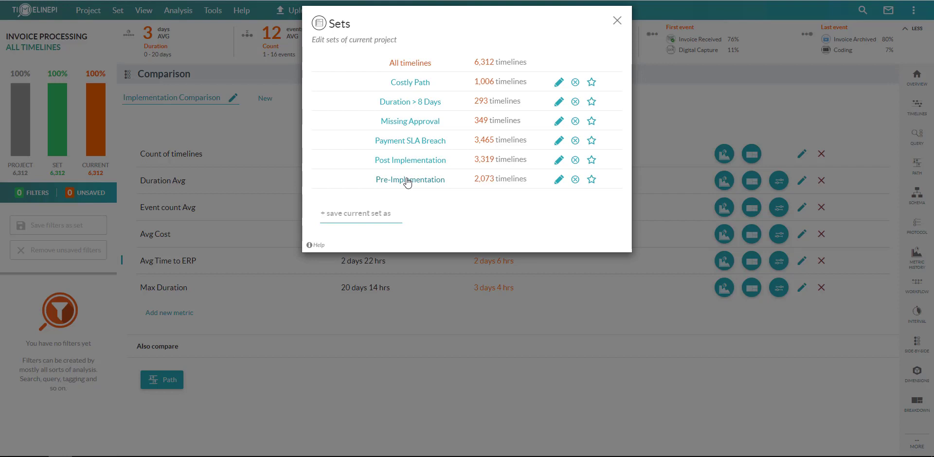
pyautogui.click(407, 183)
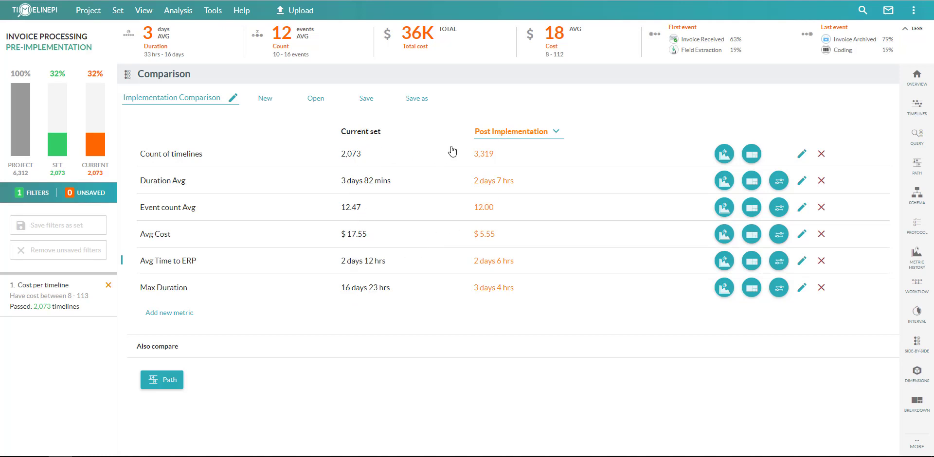
# Step: Restore the All timelines set and return to the Timelines view
pyautogui.click(54, 142)
pyautogui.click(402, 66)
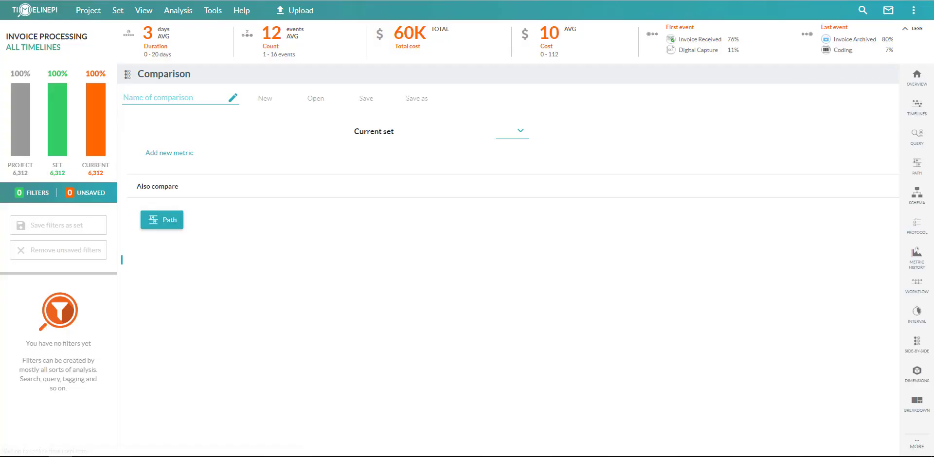
pyautogui.click(921, 108)
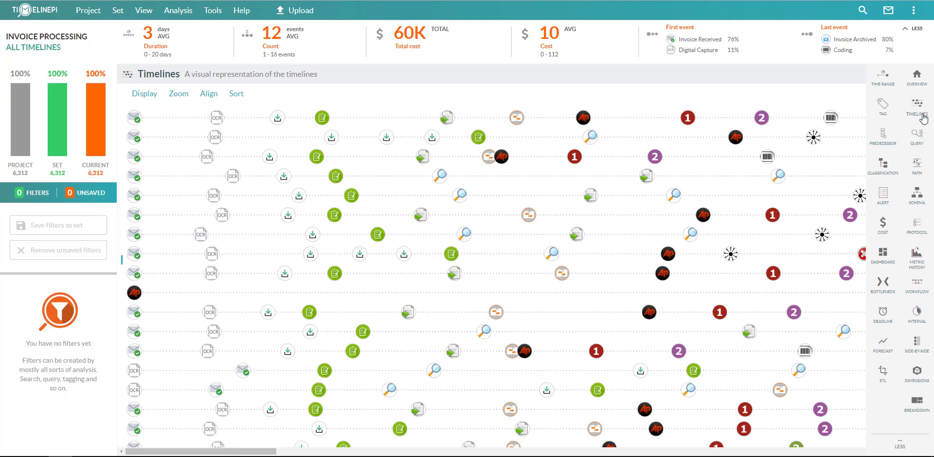
# Step: Open the Non compliant Payment query and review the settings of its Re-route, Level 1-3 Approved and Paid in ERP pattern blocks
pyautogui.click(921, 134)
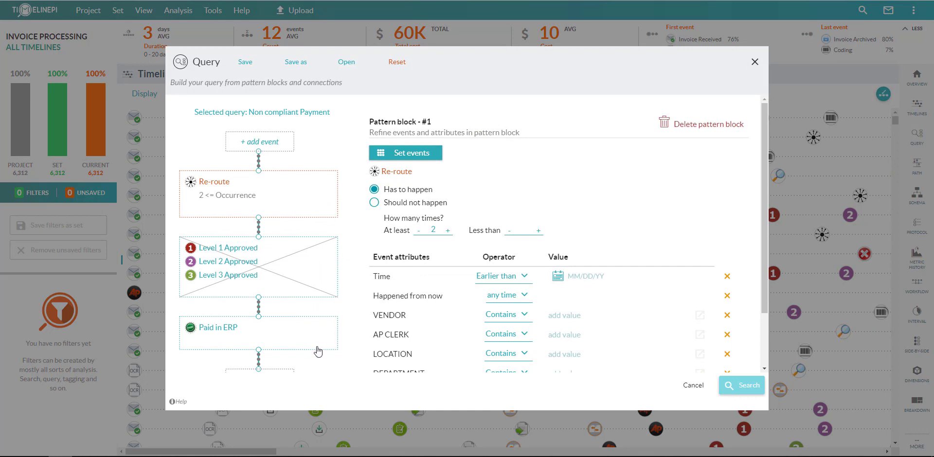
pyautogui.scroll(-1, 336, 297)
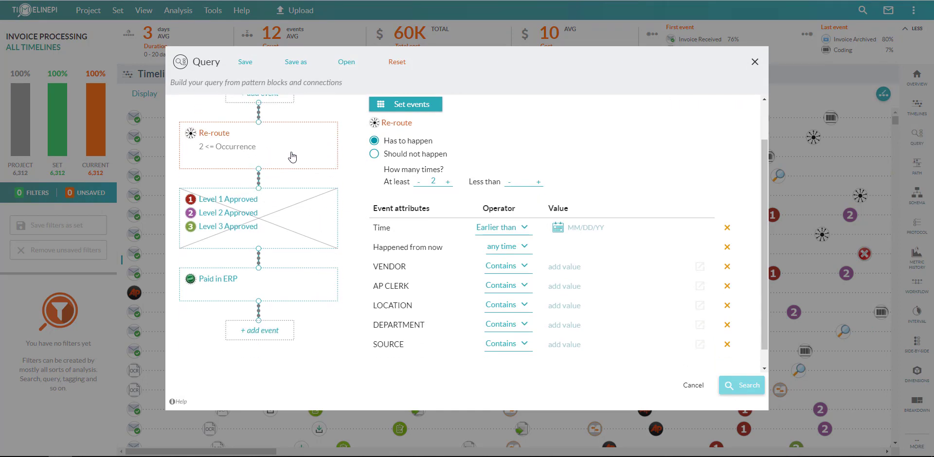
pyautogui.scroll(1, 327, 183)
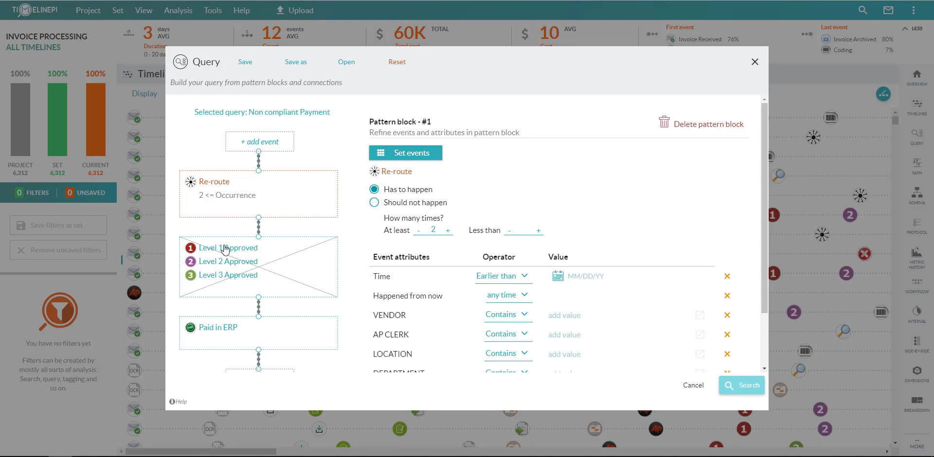
pyautogui.click(297, 265)
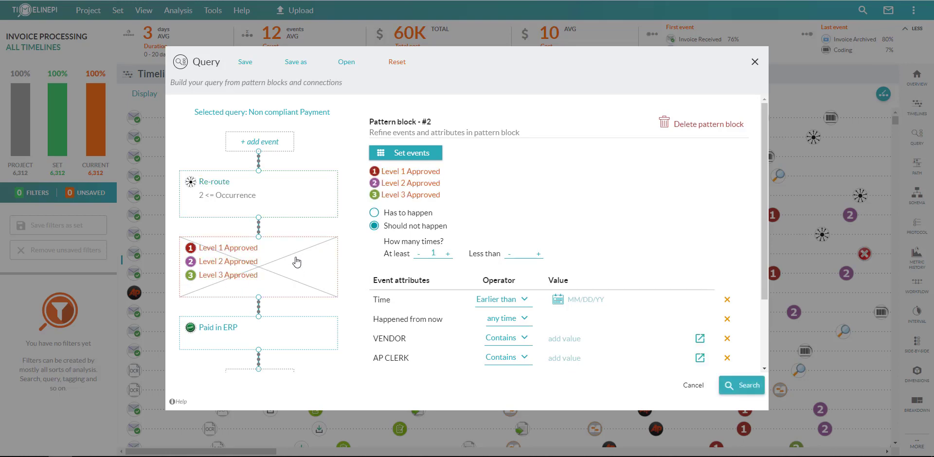
pyautogui.click(298, 333)
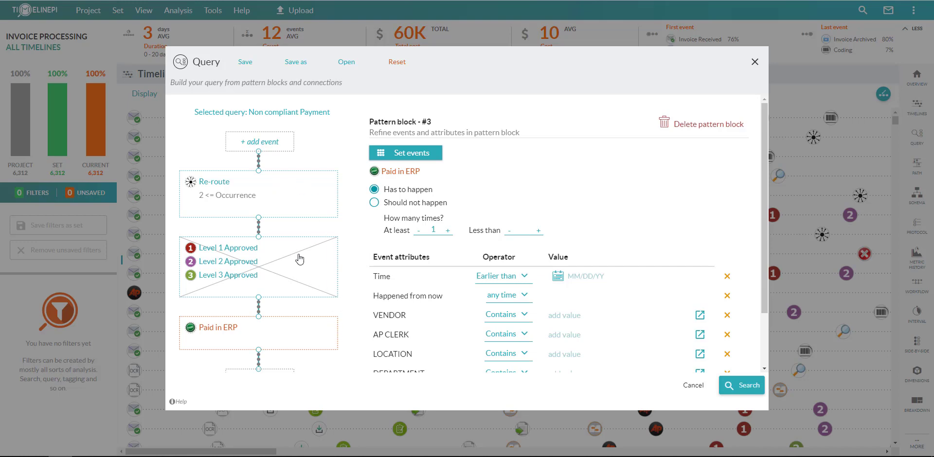
pyautogui.click(236, 204)
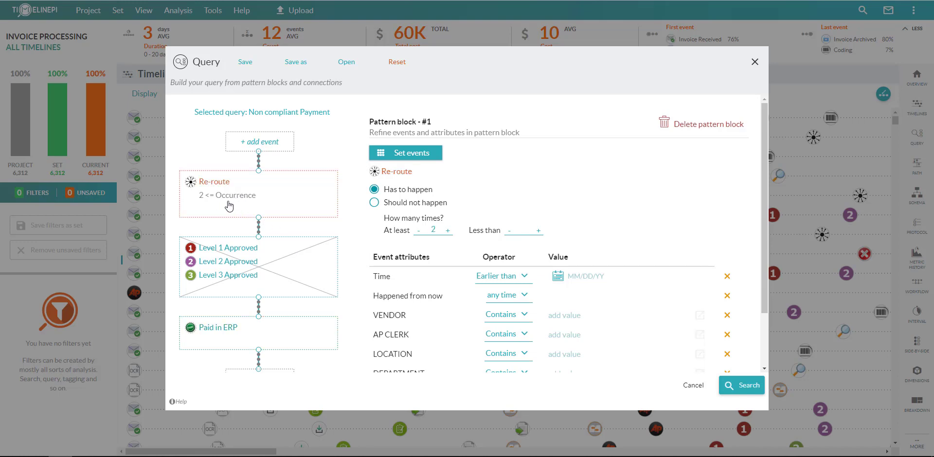
# Step: Inspect the connection settings between the Re-route and approval blocks, and examine the approval block's occurrence rule and event attributes
pyautogui.click(258, 227)
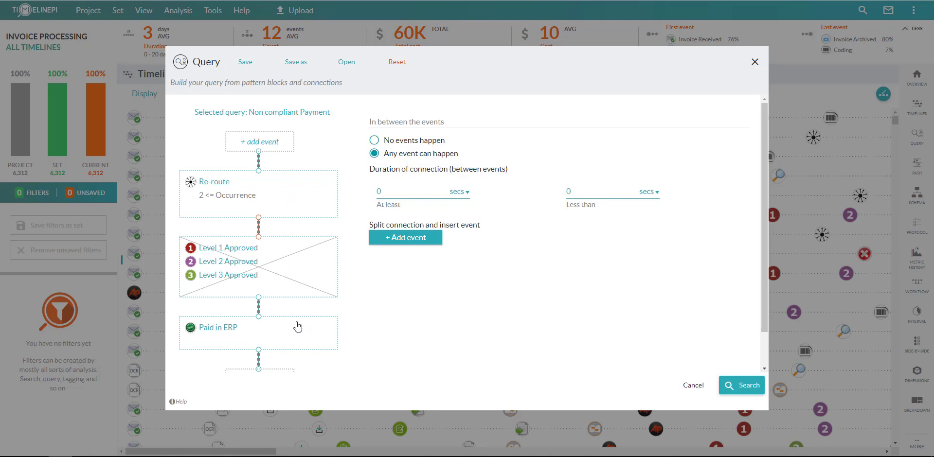
pyautogui.click(308, 282)
pyautogui.scroll(-3, 548, 326)
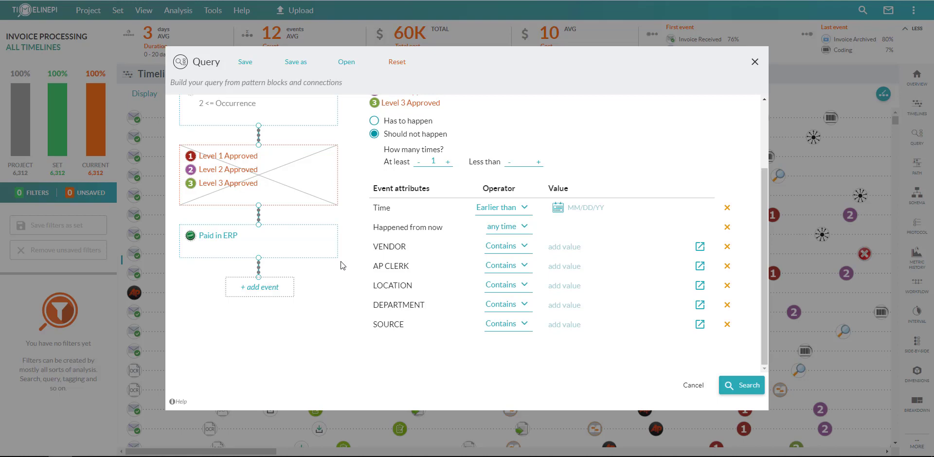
pyautogui.scroll(1, 341, 265)
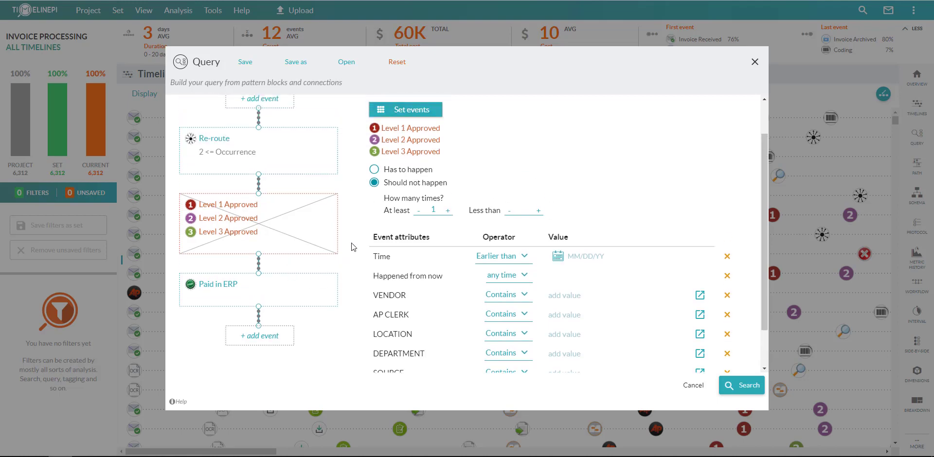
pyautogui.scroll(1, 349, 248)
pyautogui.scroll(1, 348, 243)
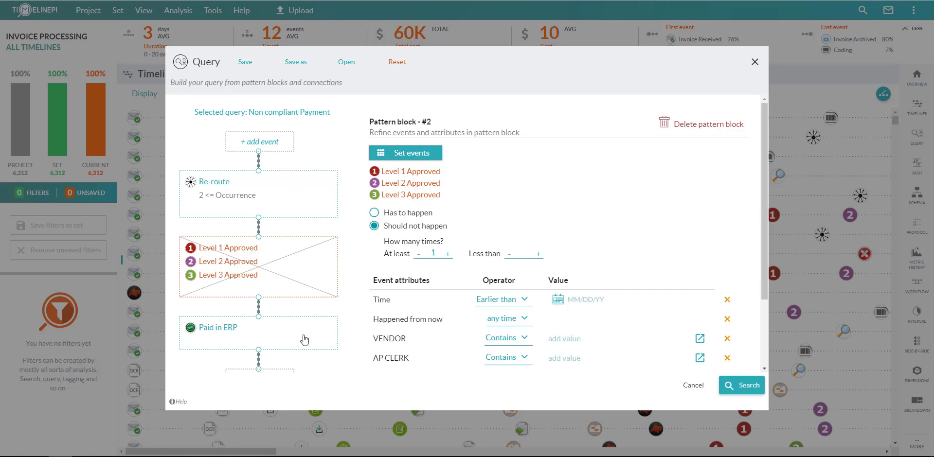
# Step: Run the Non compliant Payment query, review the matching timelines and remove the resulting Query filter
pyautogui.click(735, 386)
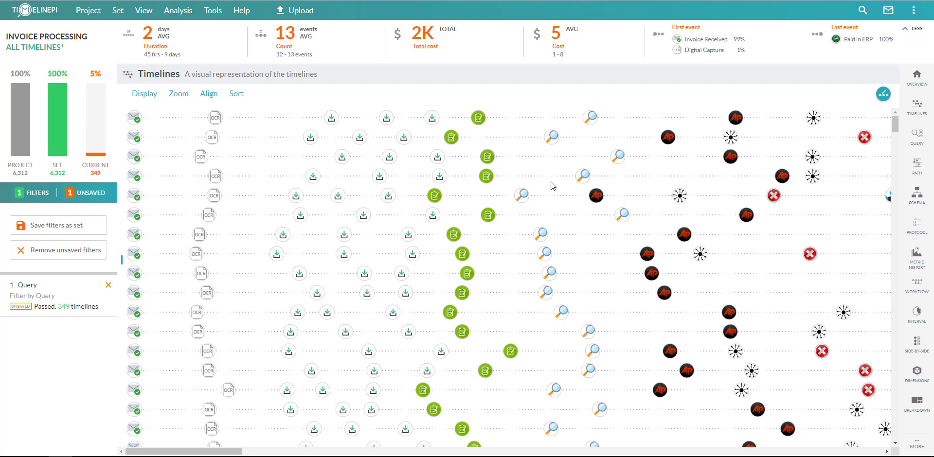
pyautogui.click(109, 287)
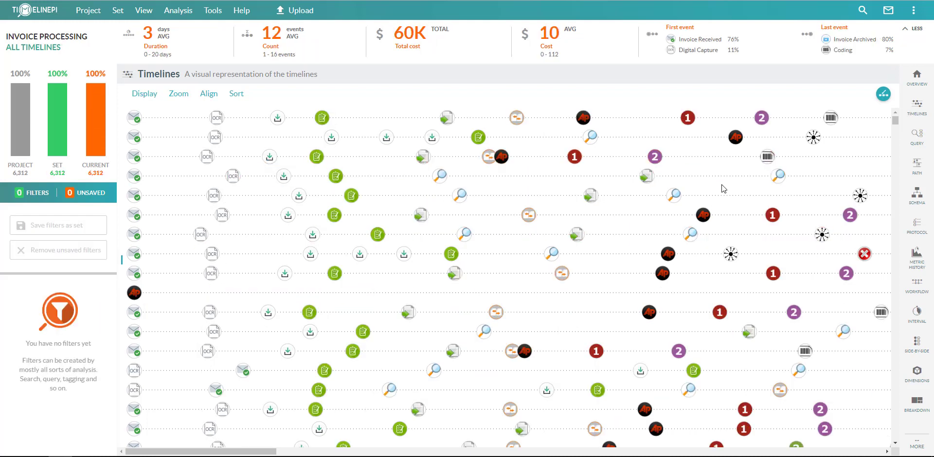
# Step: Open the Payment Protocol, review its event sequence and list of violations, and close the violations list
pyautogui.moveTo(917, 141)
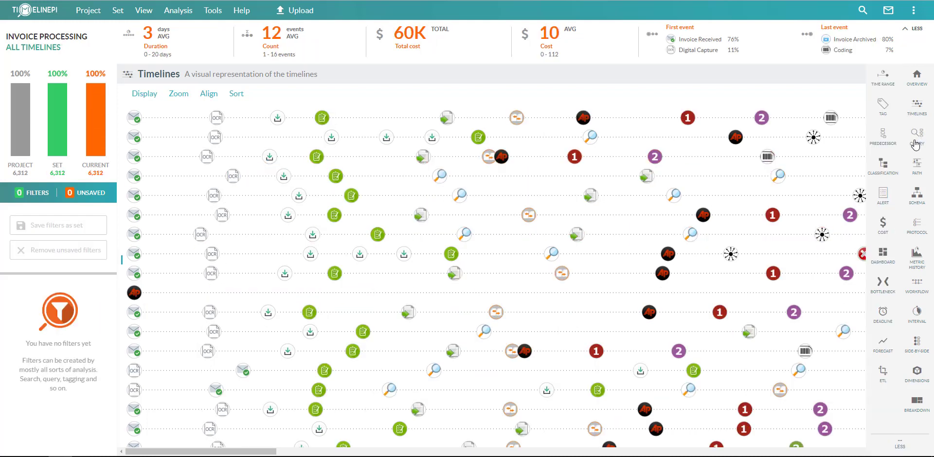
pyautogui.click(919, 233)
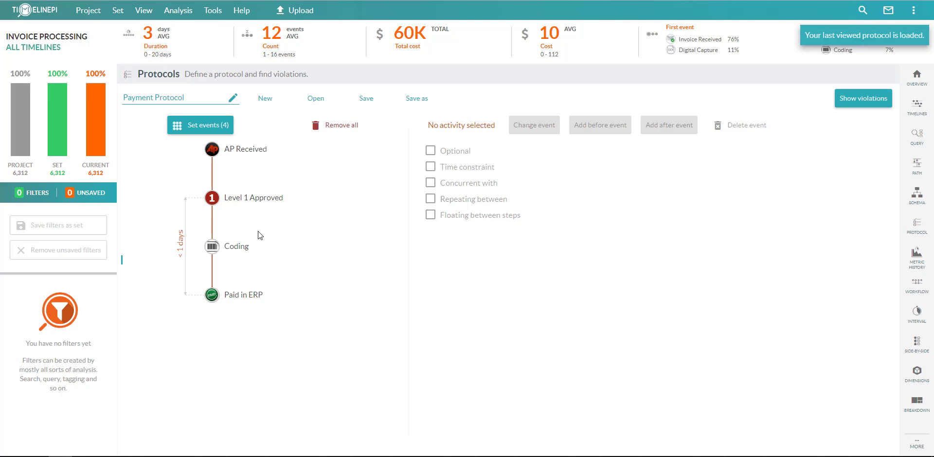
pyautogui.click(864, 104)
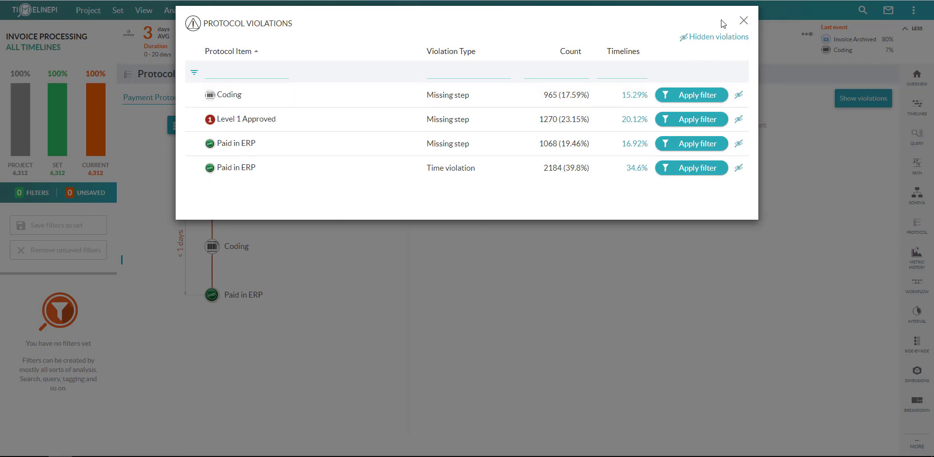
pyautogui.click(743, 20)
# Step: Open the project's alerts and display the Missing Approval alert's settings for editing
pyautogui.moveTo(917, 138)
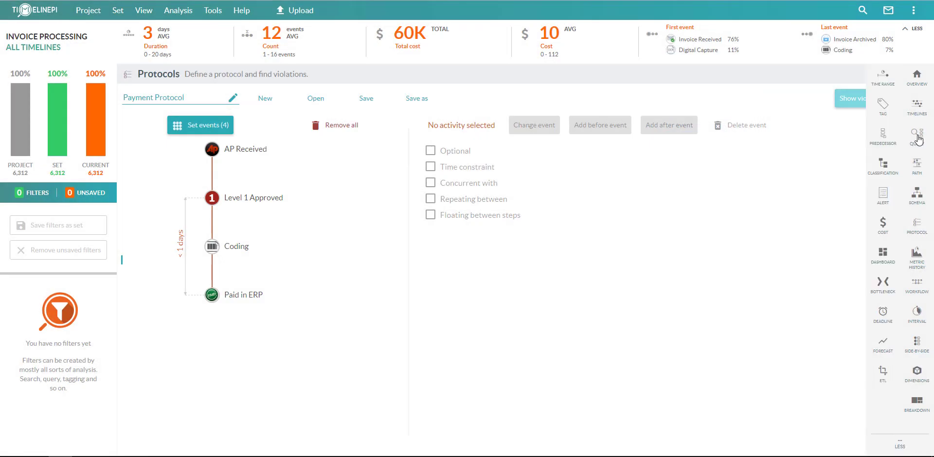
pyautogui.click(883, 195)
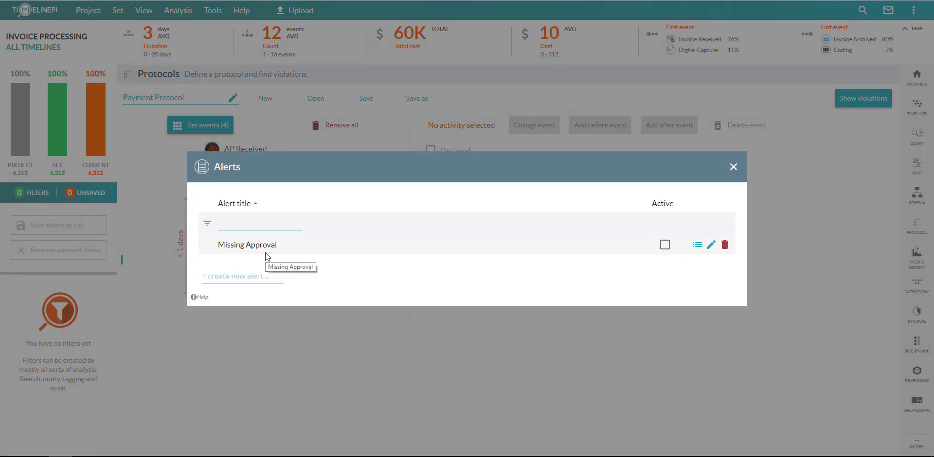
pyautogui.click(711, 244)
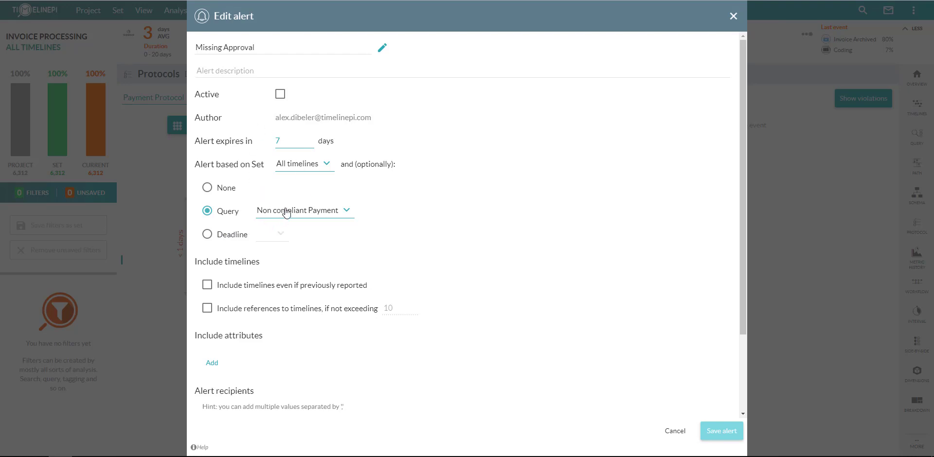
# Step: Review the Missing Approval alert's query, timeline, recipient, webhook and scheduling options, and close the alert editor and alerts list without saving
pyautogui.scroll(-1, 272, 224)
pyautogui.scroll(-1, 252, 323)
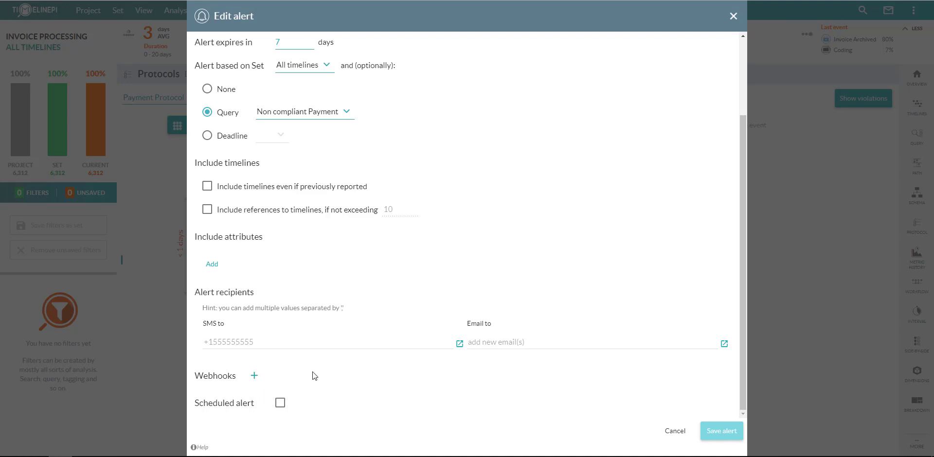
pyautogui.scroll(1, 331, 196)
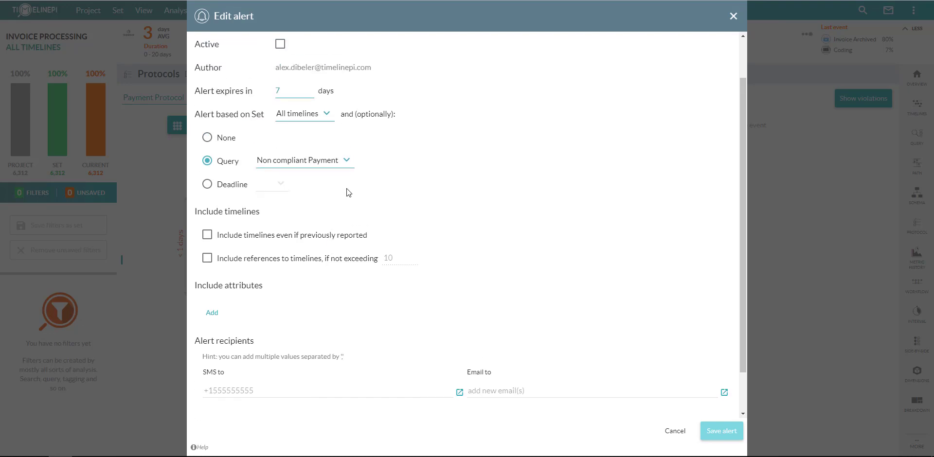
pyautogui.scroll(1, 350, 185)
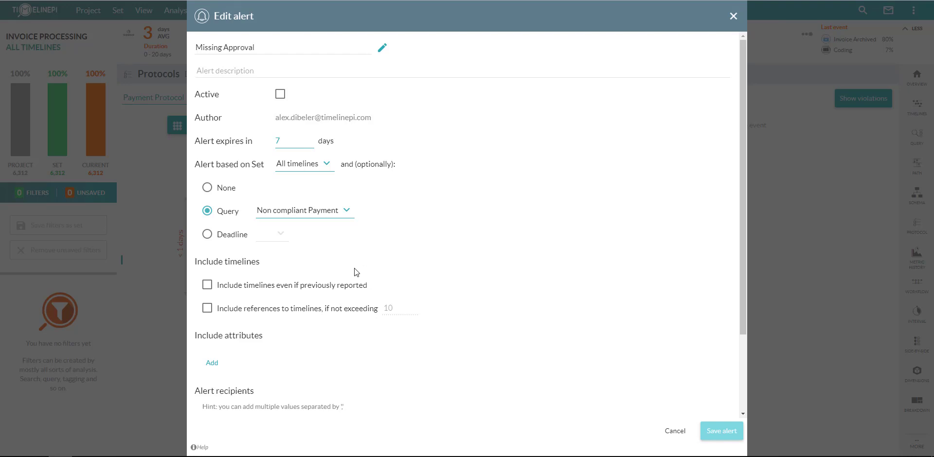
pyautogui.scroll(-2, 330, 279)
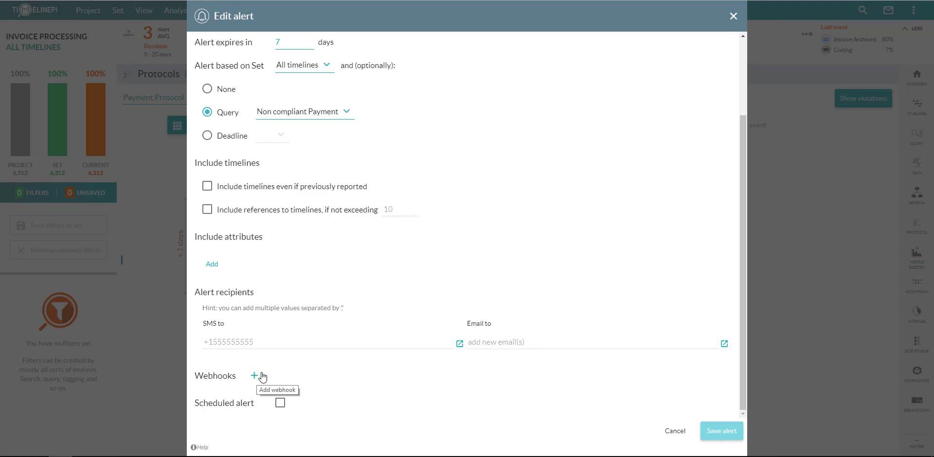
pyautogui.click(734, 16)
pyautogui.click(735, 169)
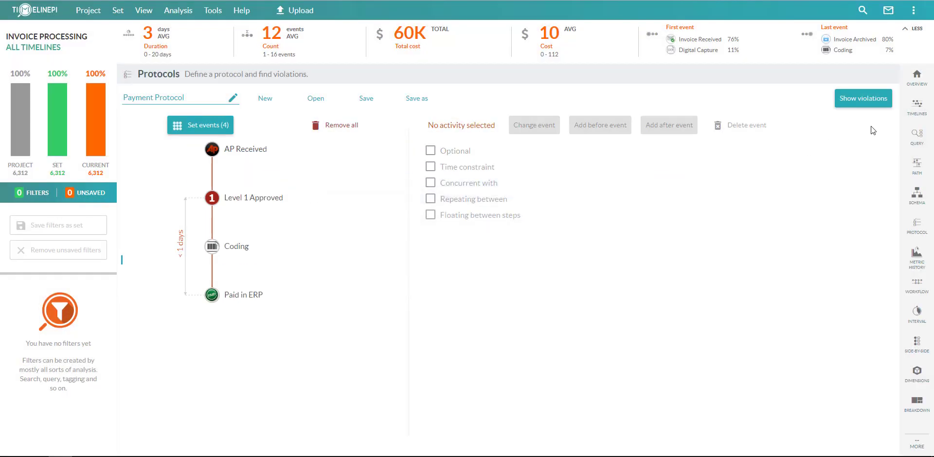
# Step: Open the Demo Dash dashboard from the project's list of dashboards and review its charts and metrics
pyautogui.moveTo(924, 121)
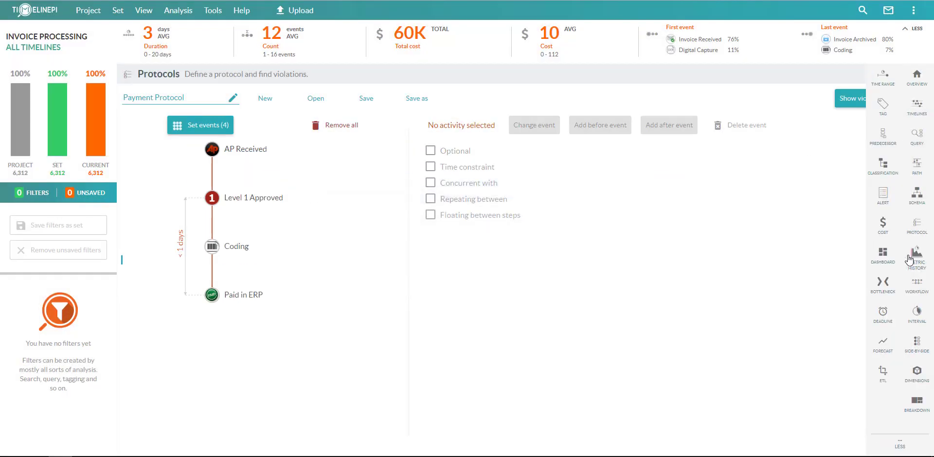
pyautogui.click(881, 260)
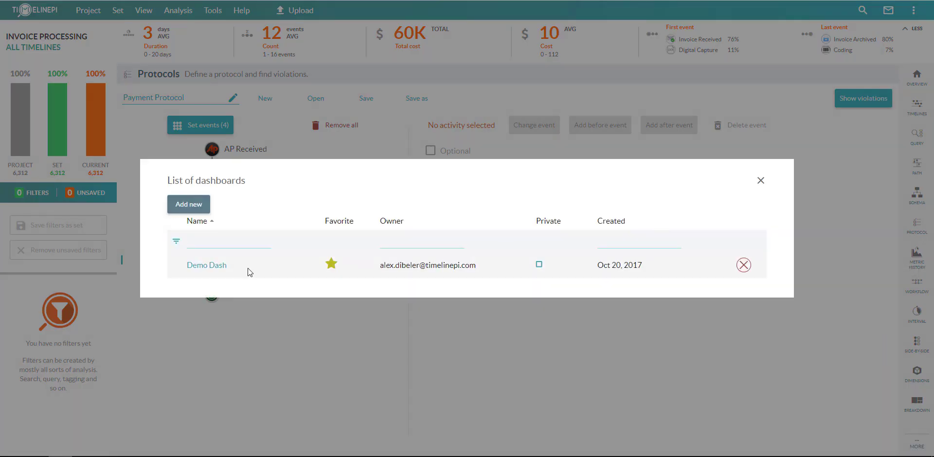
pyautogui.click(203, 268)
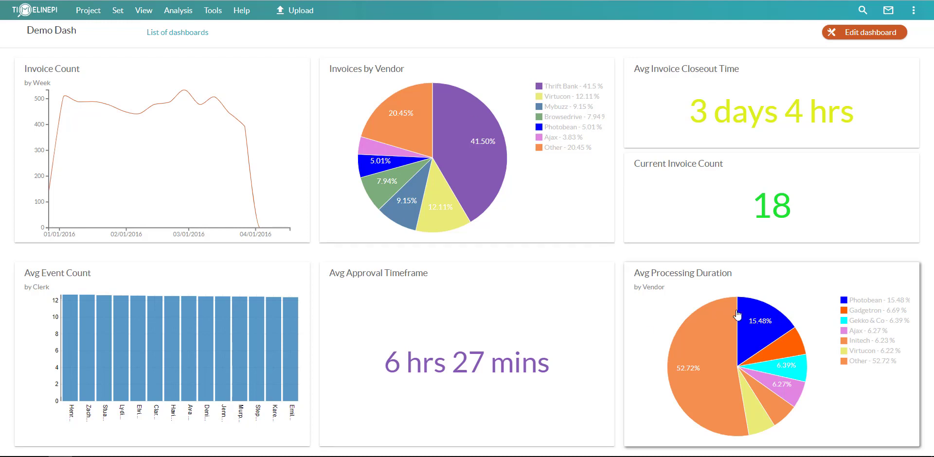
# Step: Check the editing options of Demo Dash, leave its editing mode and return to the project overview
pyautogui.click(855, 34)
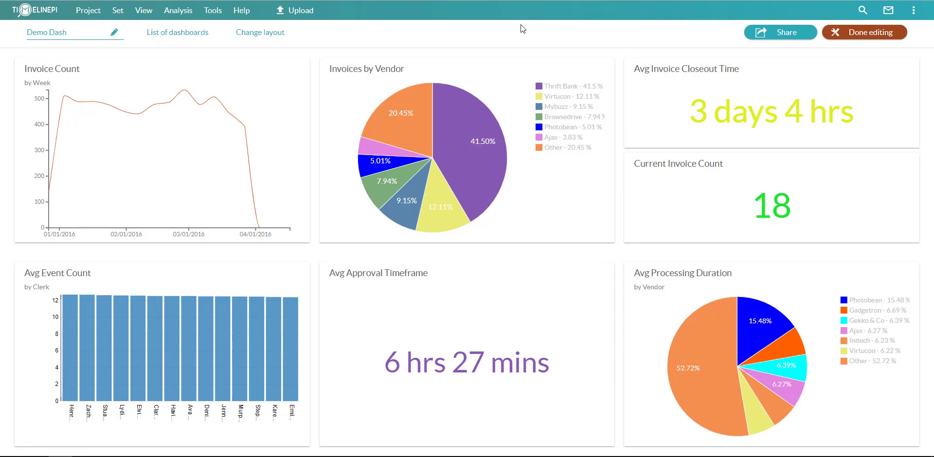
pyautogui.click(868, 33)
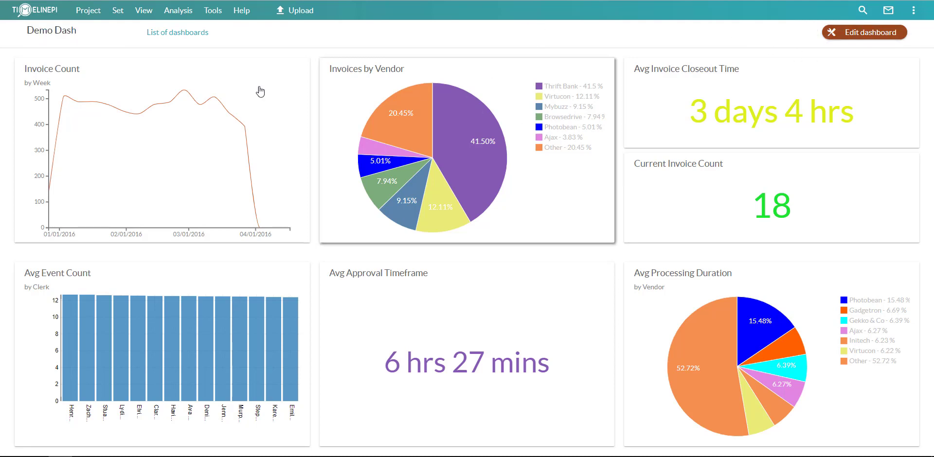
pyautogui.click(35, 12)
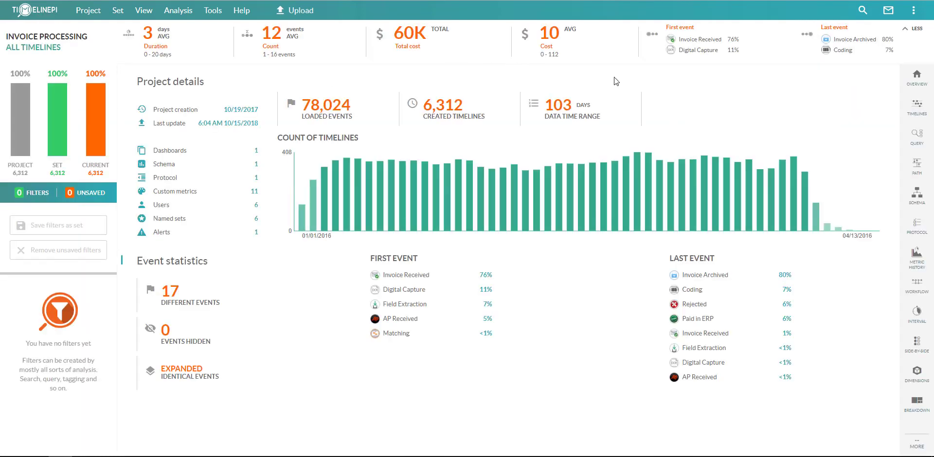
pyautogui.moveTo(905, 123)
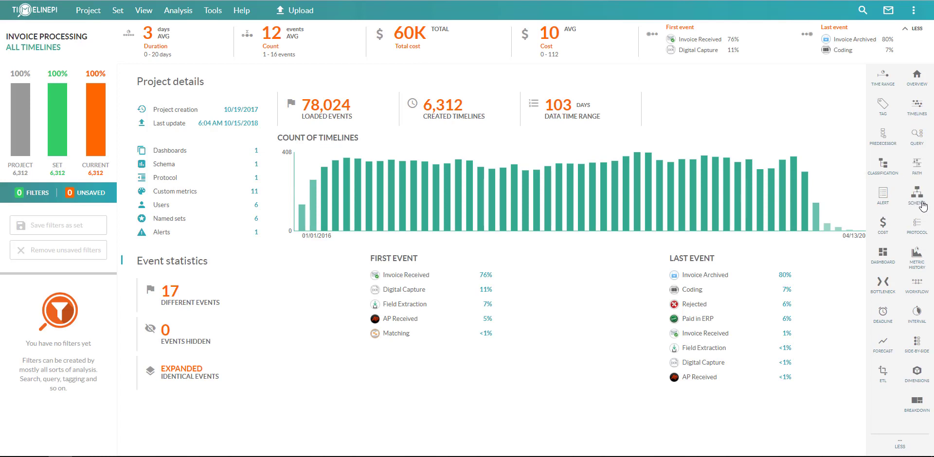